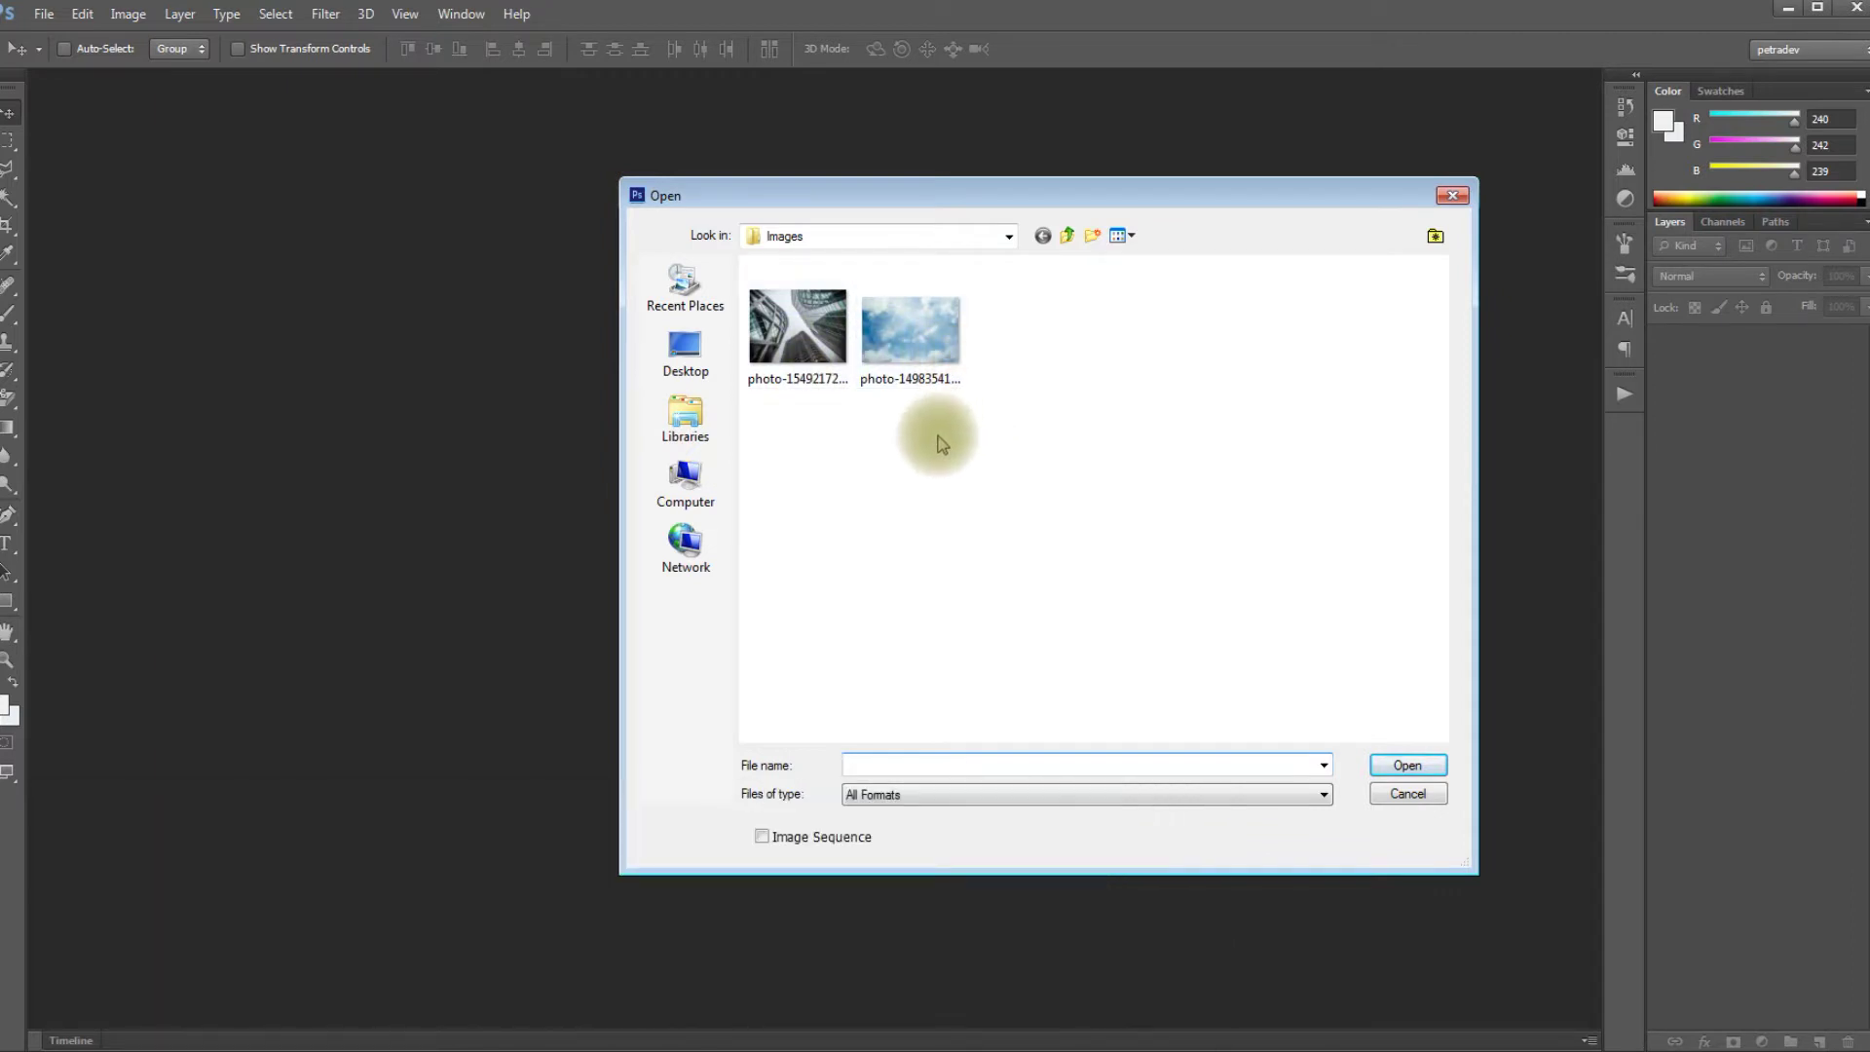
Open the skyscraper photo and the cloudy sky photo together, and view each document in turn.
click(800, 348)
ctrl+click(911, 331)
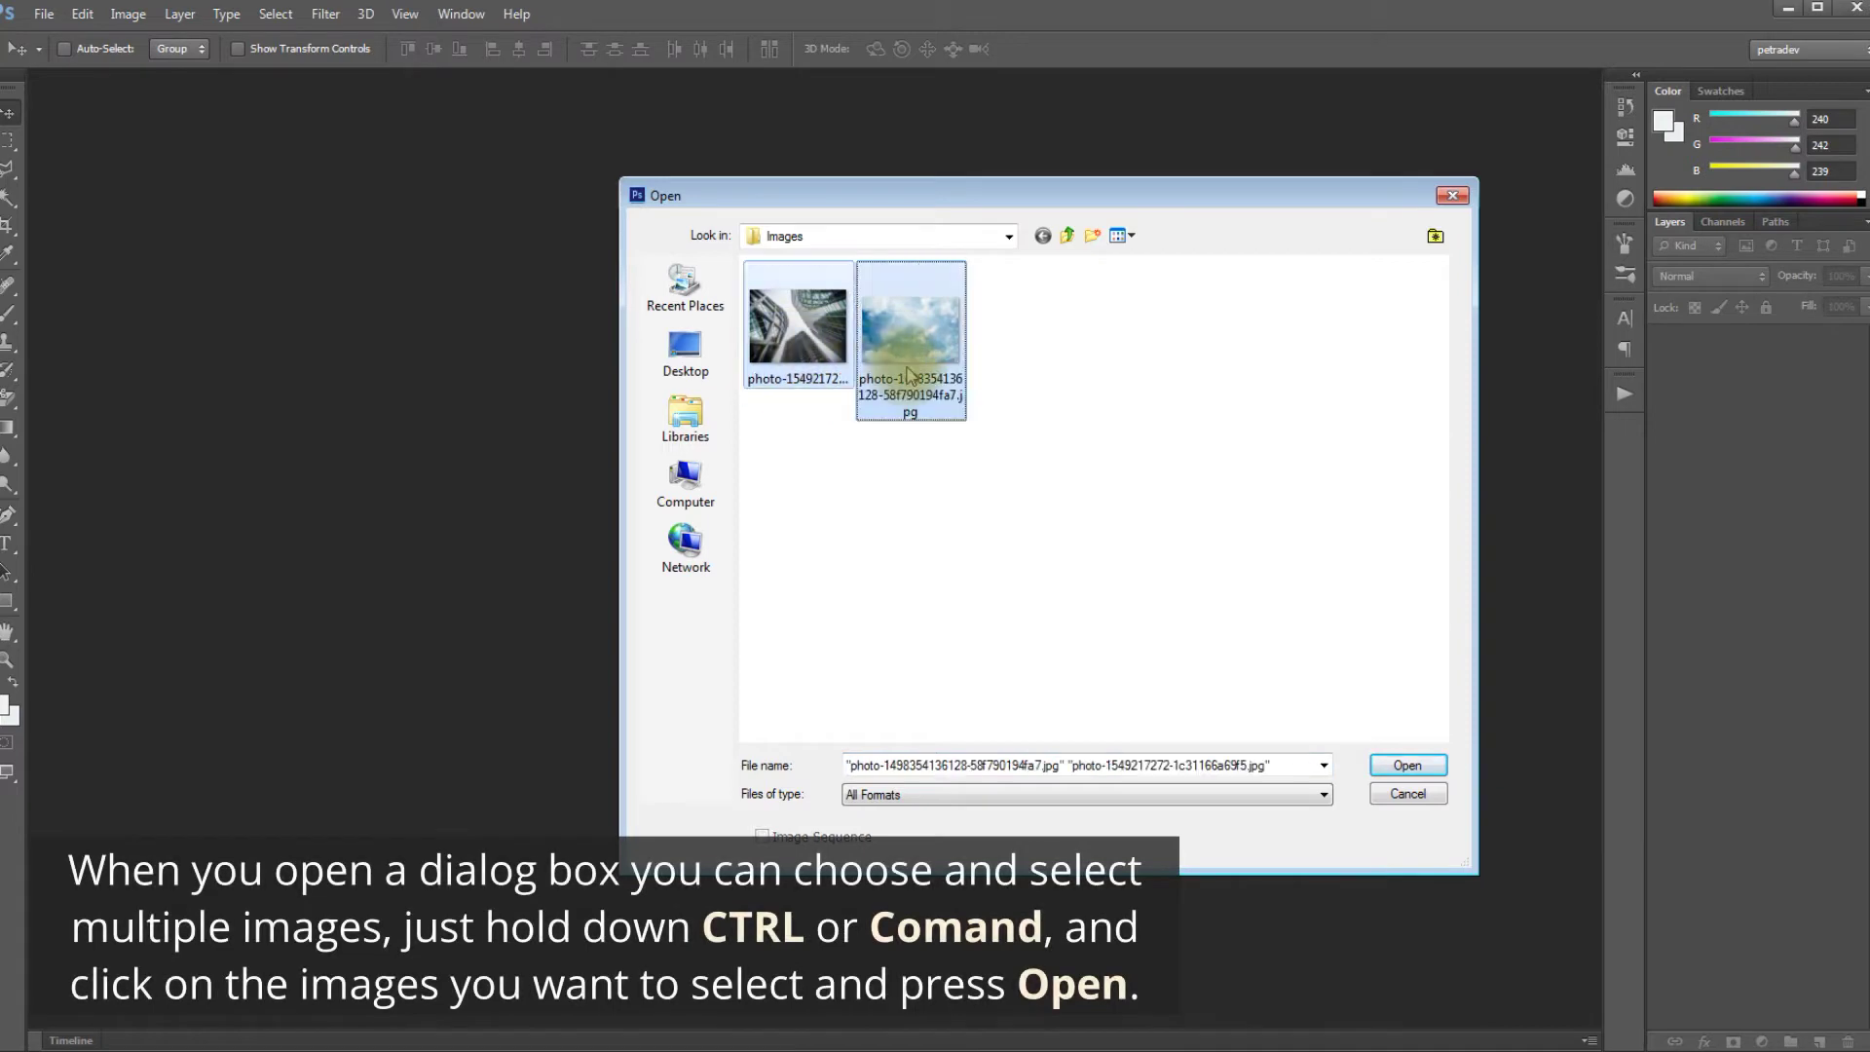
click(1406, 765)
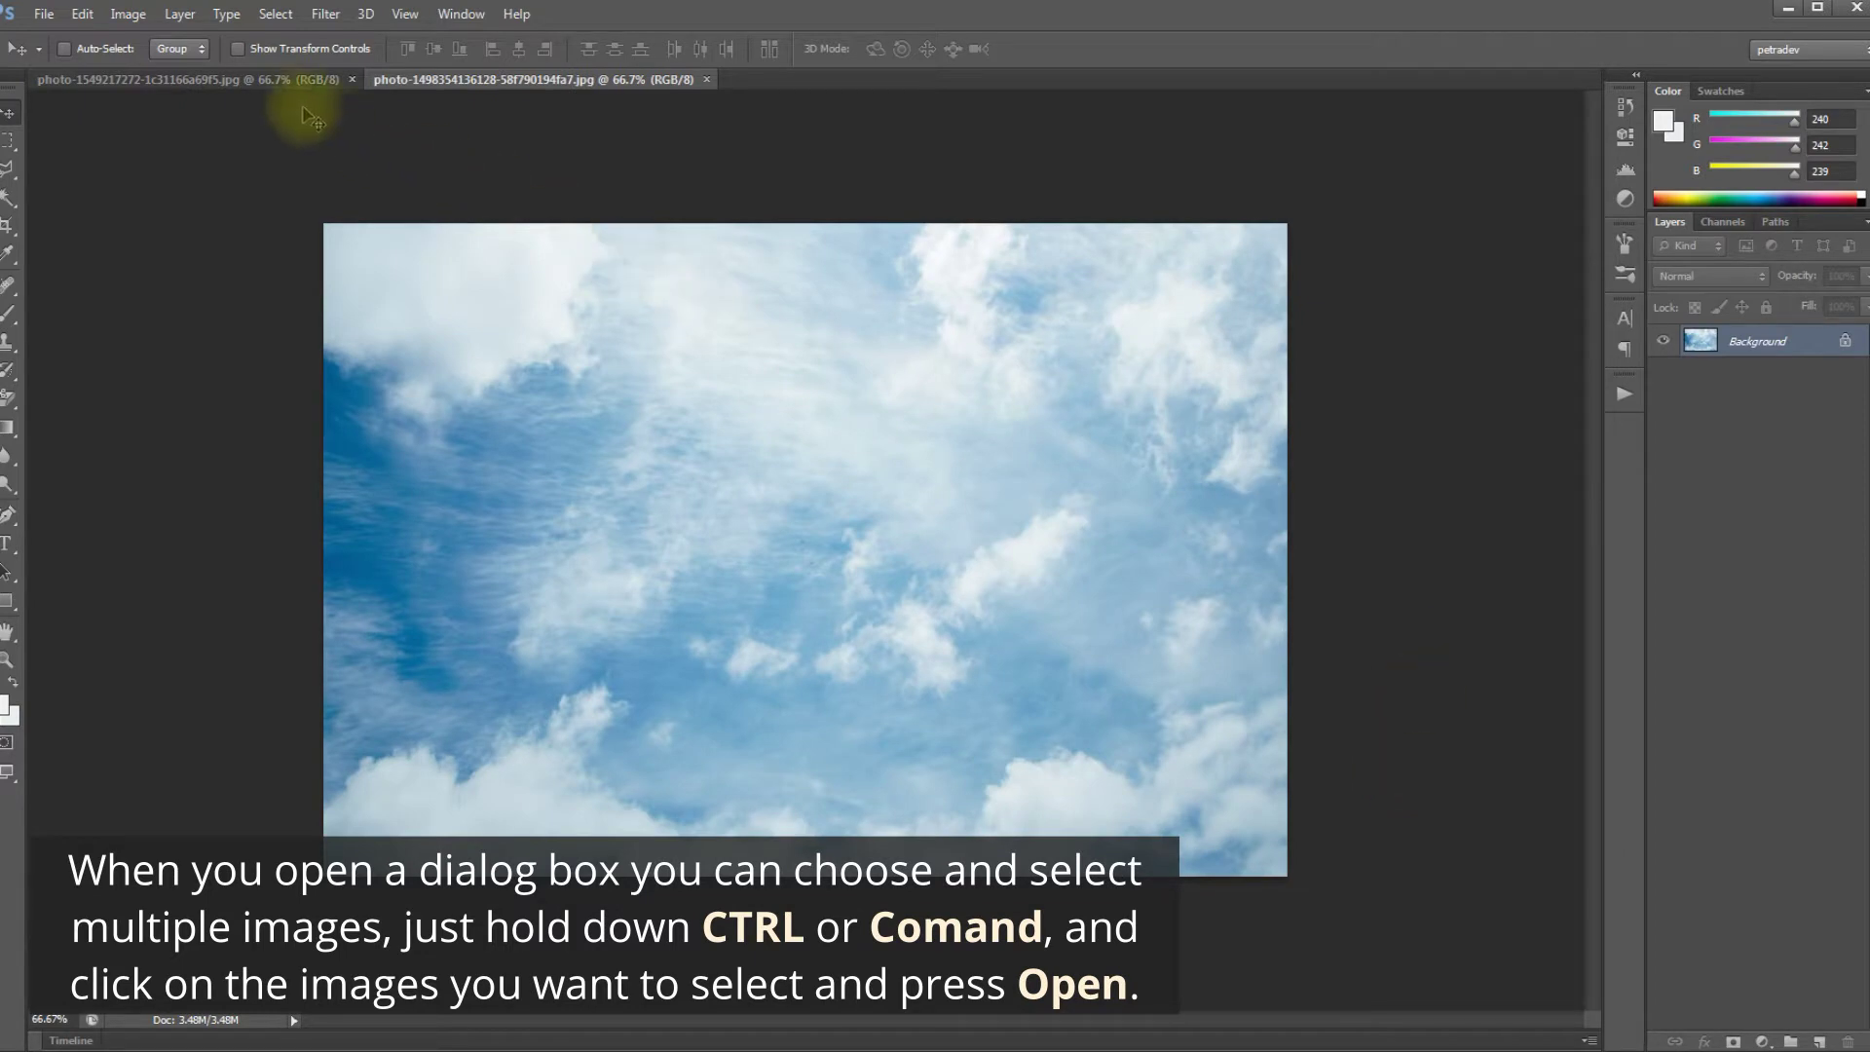
click(276, 84)
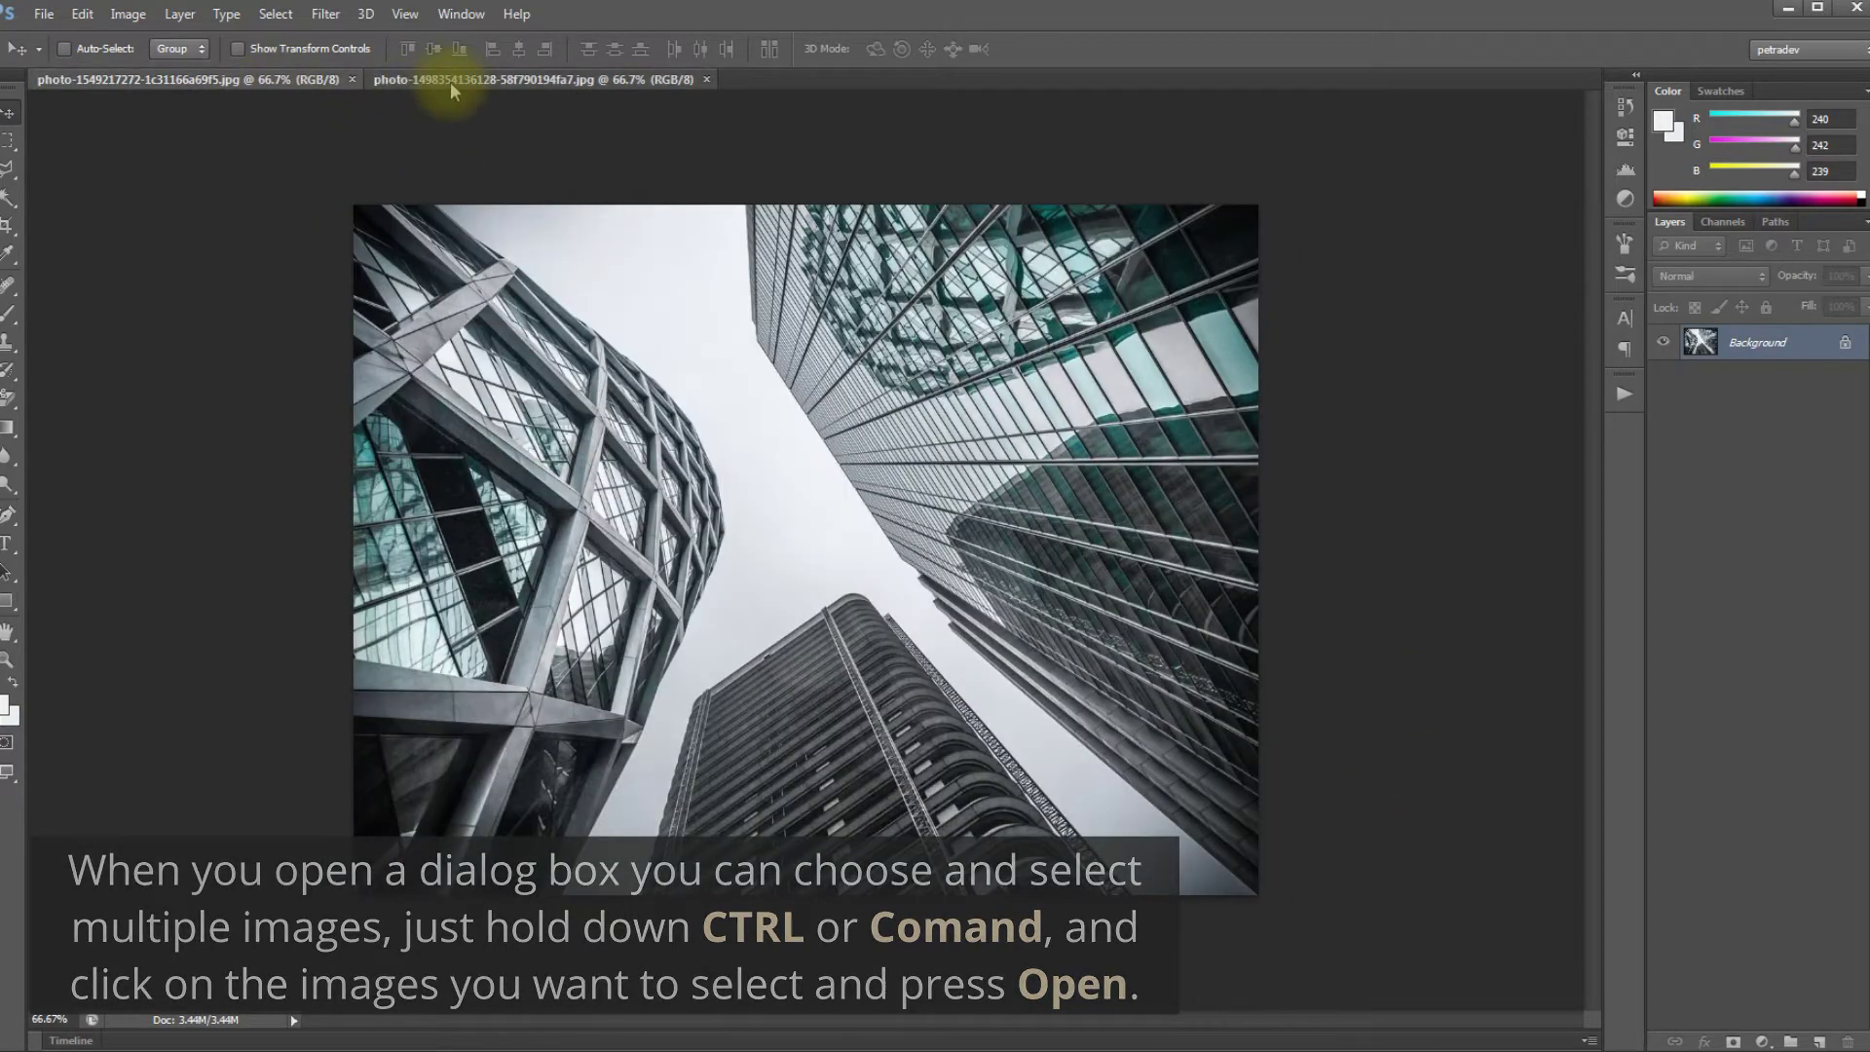
click(450, 82)
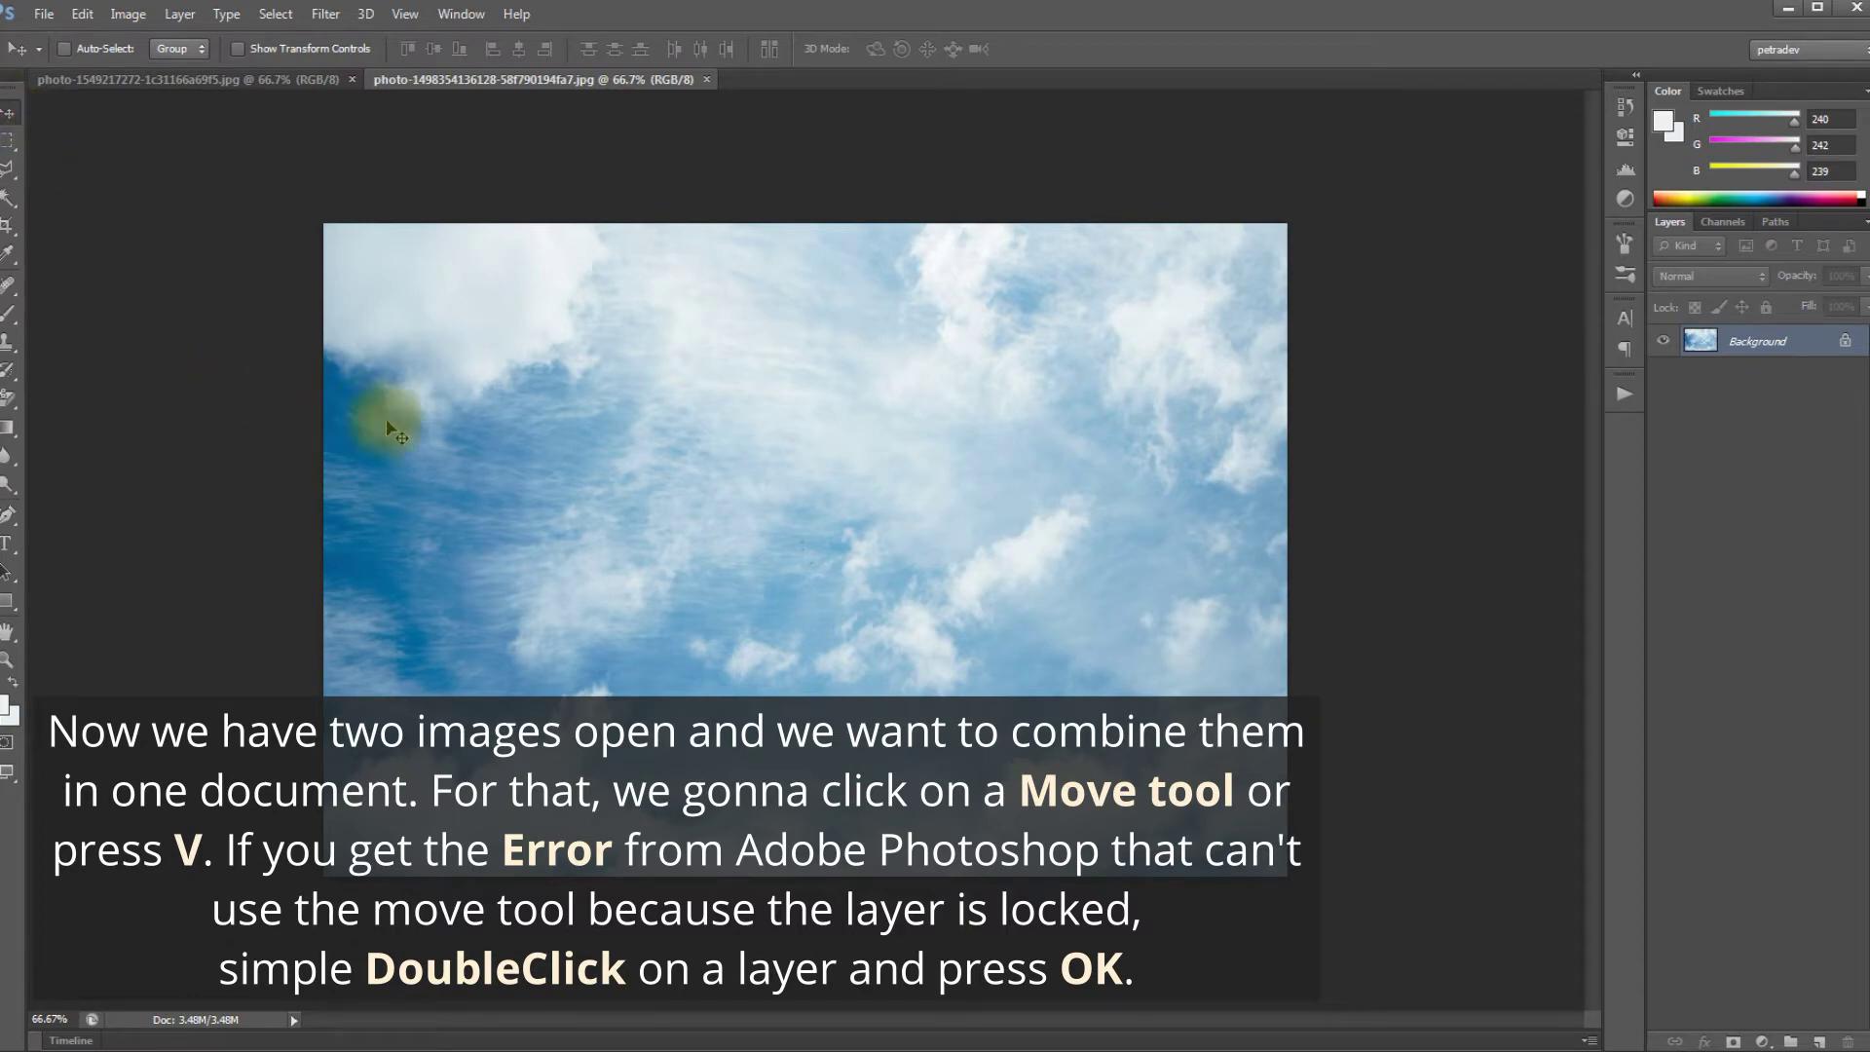
Try to move the sky image, and convert its locked Background into a regular layer named Layer 0.
drag(797, 551, 396, 265)
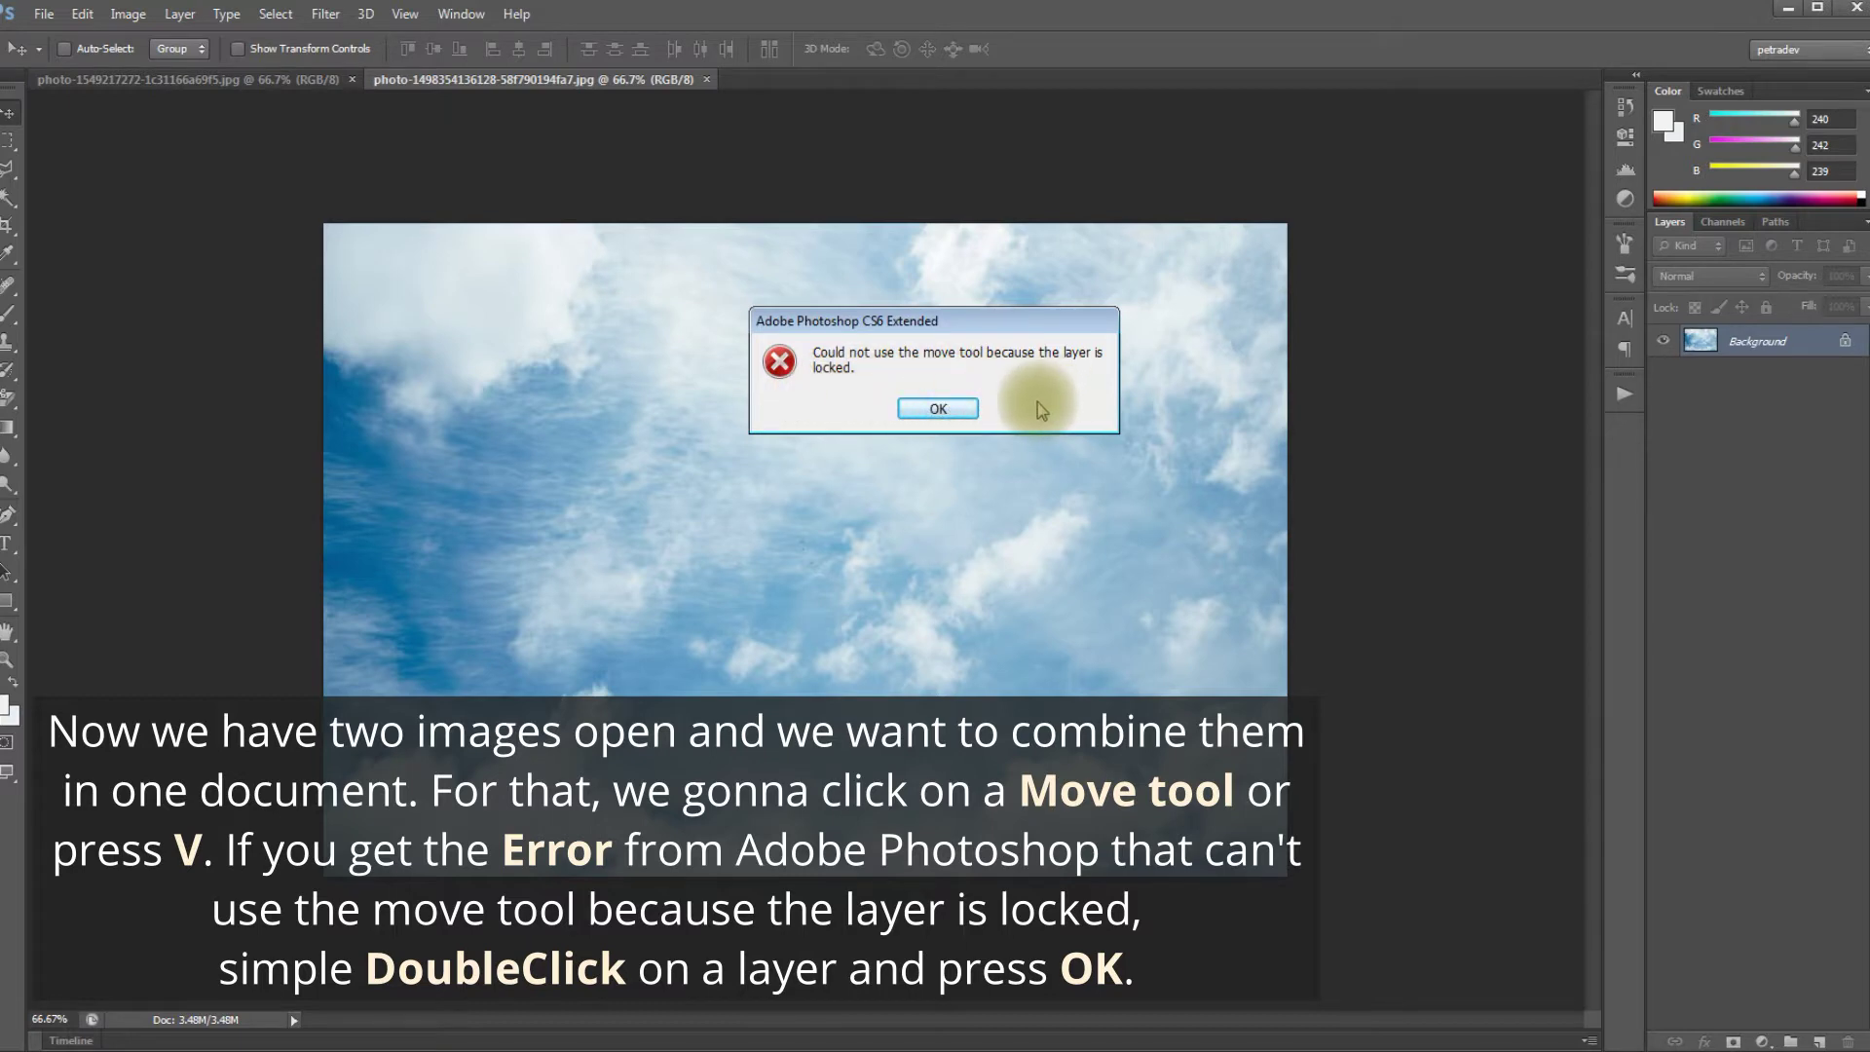
click(939, 409)
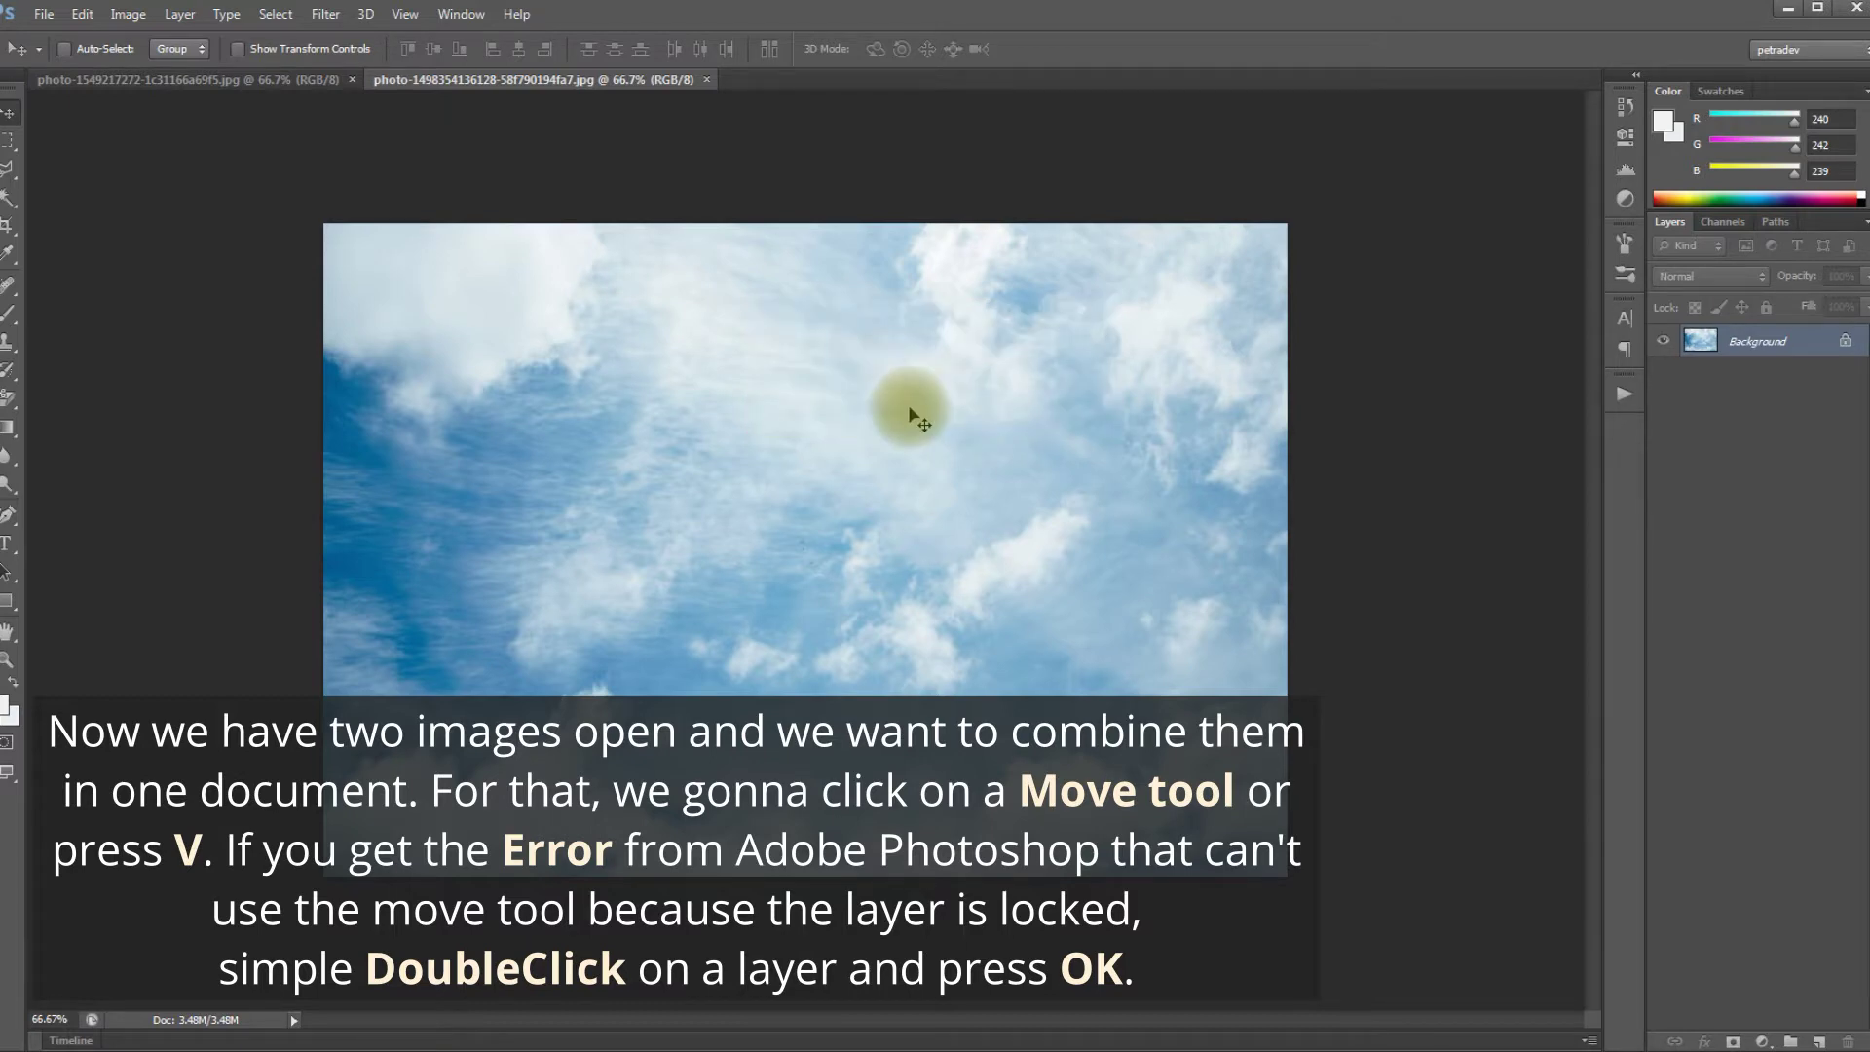
double_click(1781, 348)
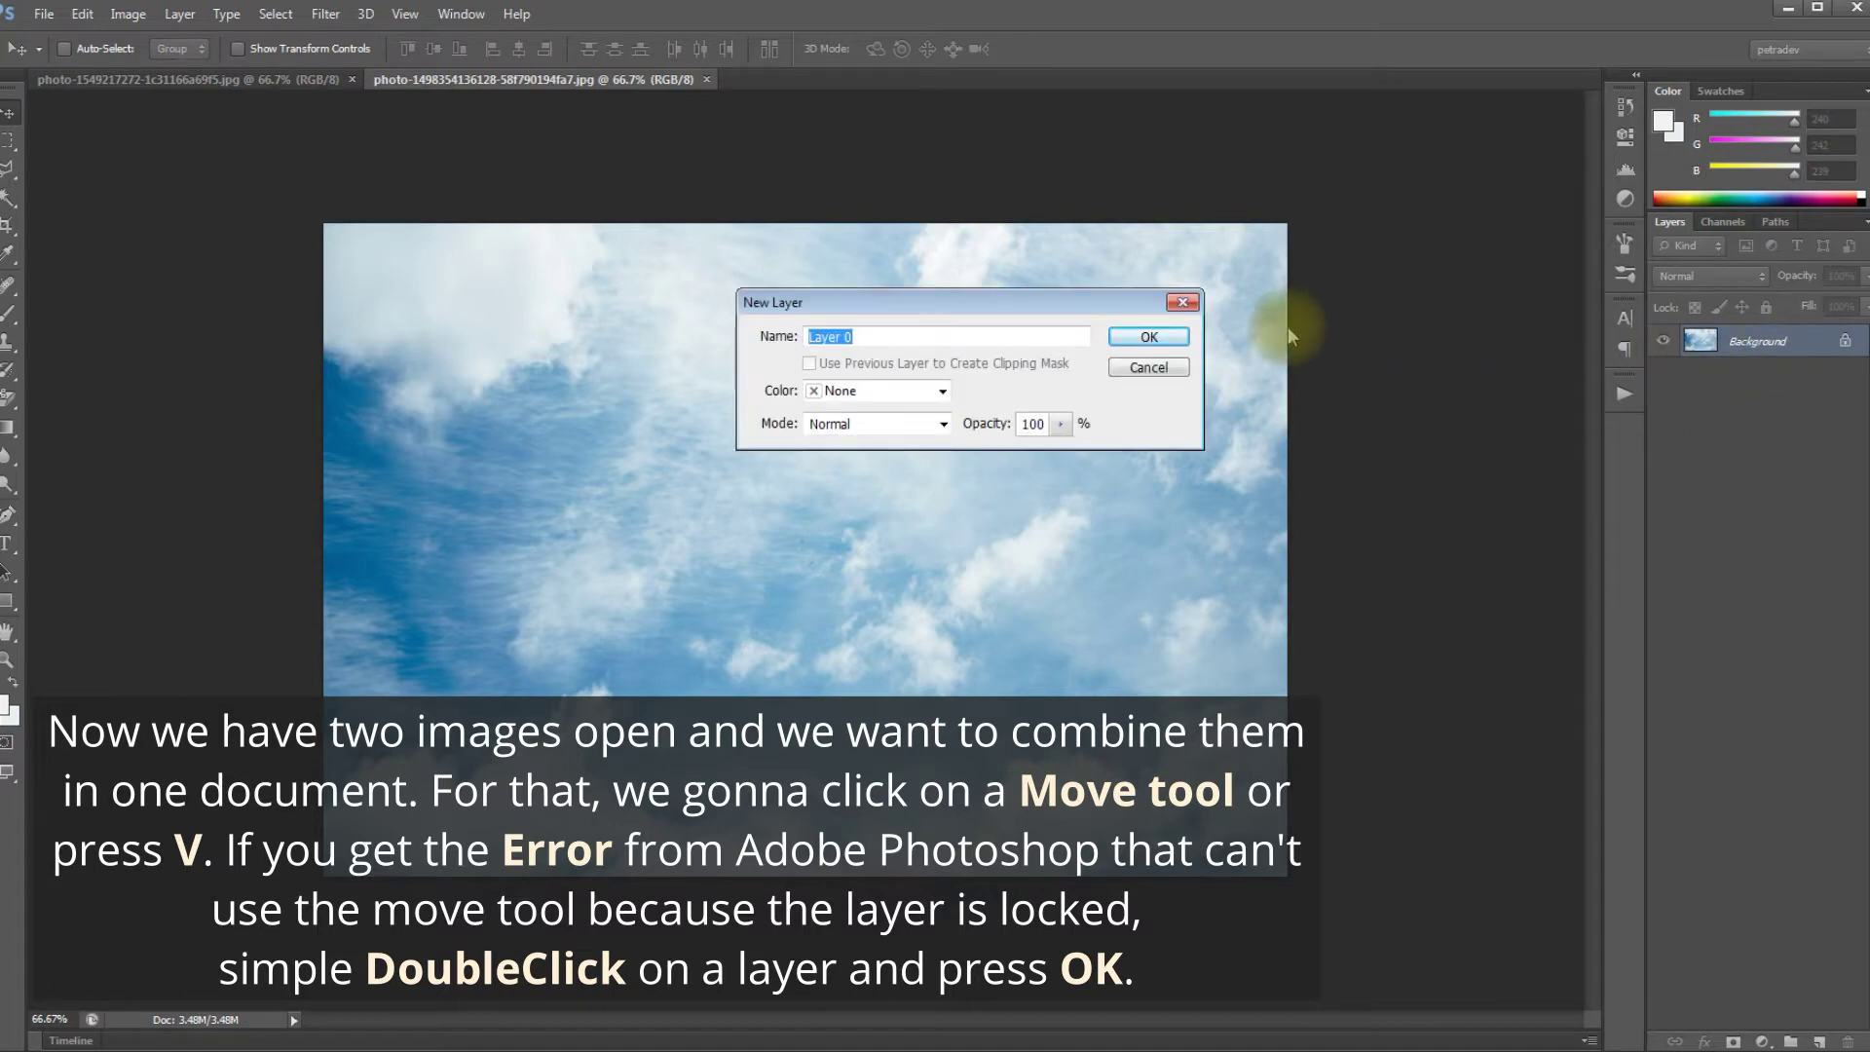
click(1171, 341)
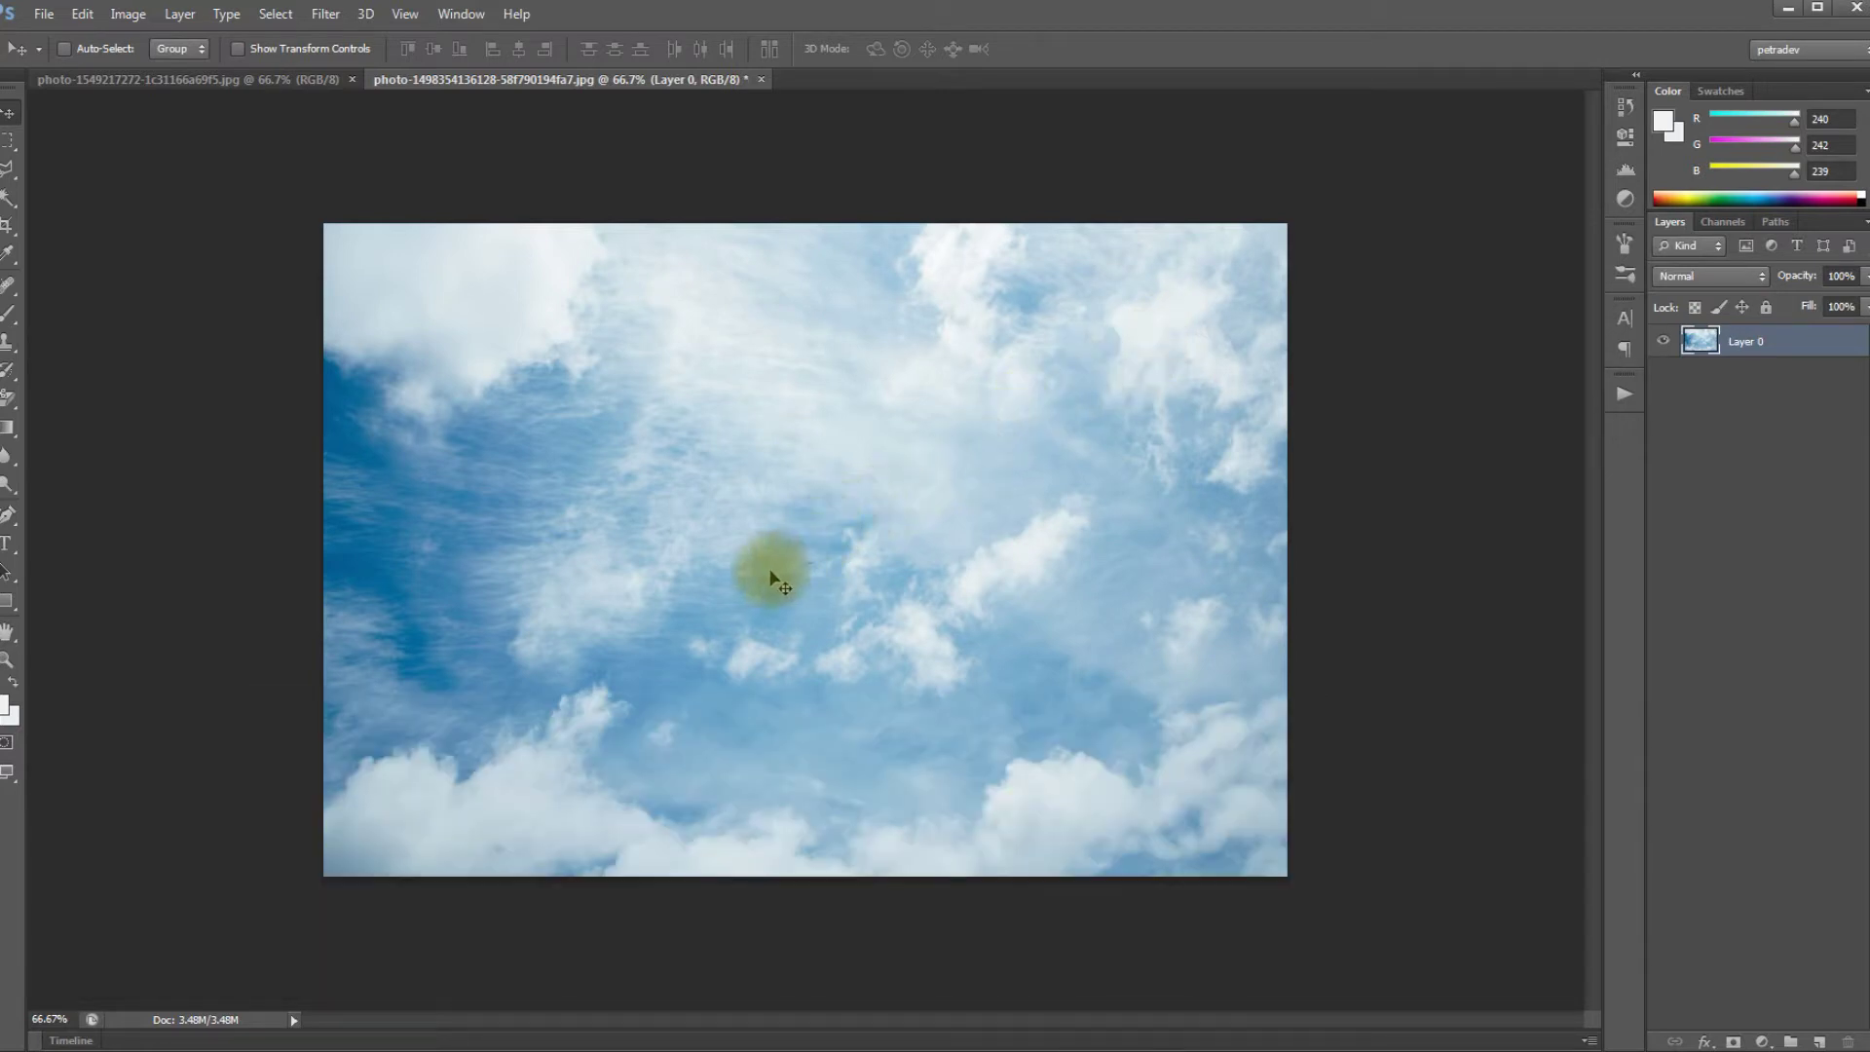
Move the sky image into the skyscraper document as a new layer, and close the sky document without saving.
mouse_move(740, 509)
mouse_down()
mouse_move(721, 451)
mouse_move(614, 334)
mouse_move(322, 76)
mouse_move(311, 92)
mouse_move(551, 366)
mouse_move(846, 501)
mouse_move(756, 500)
mouse_move(753, 524)
mouse_up()
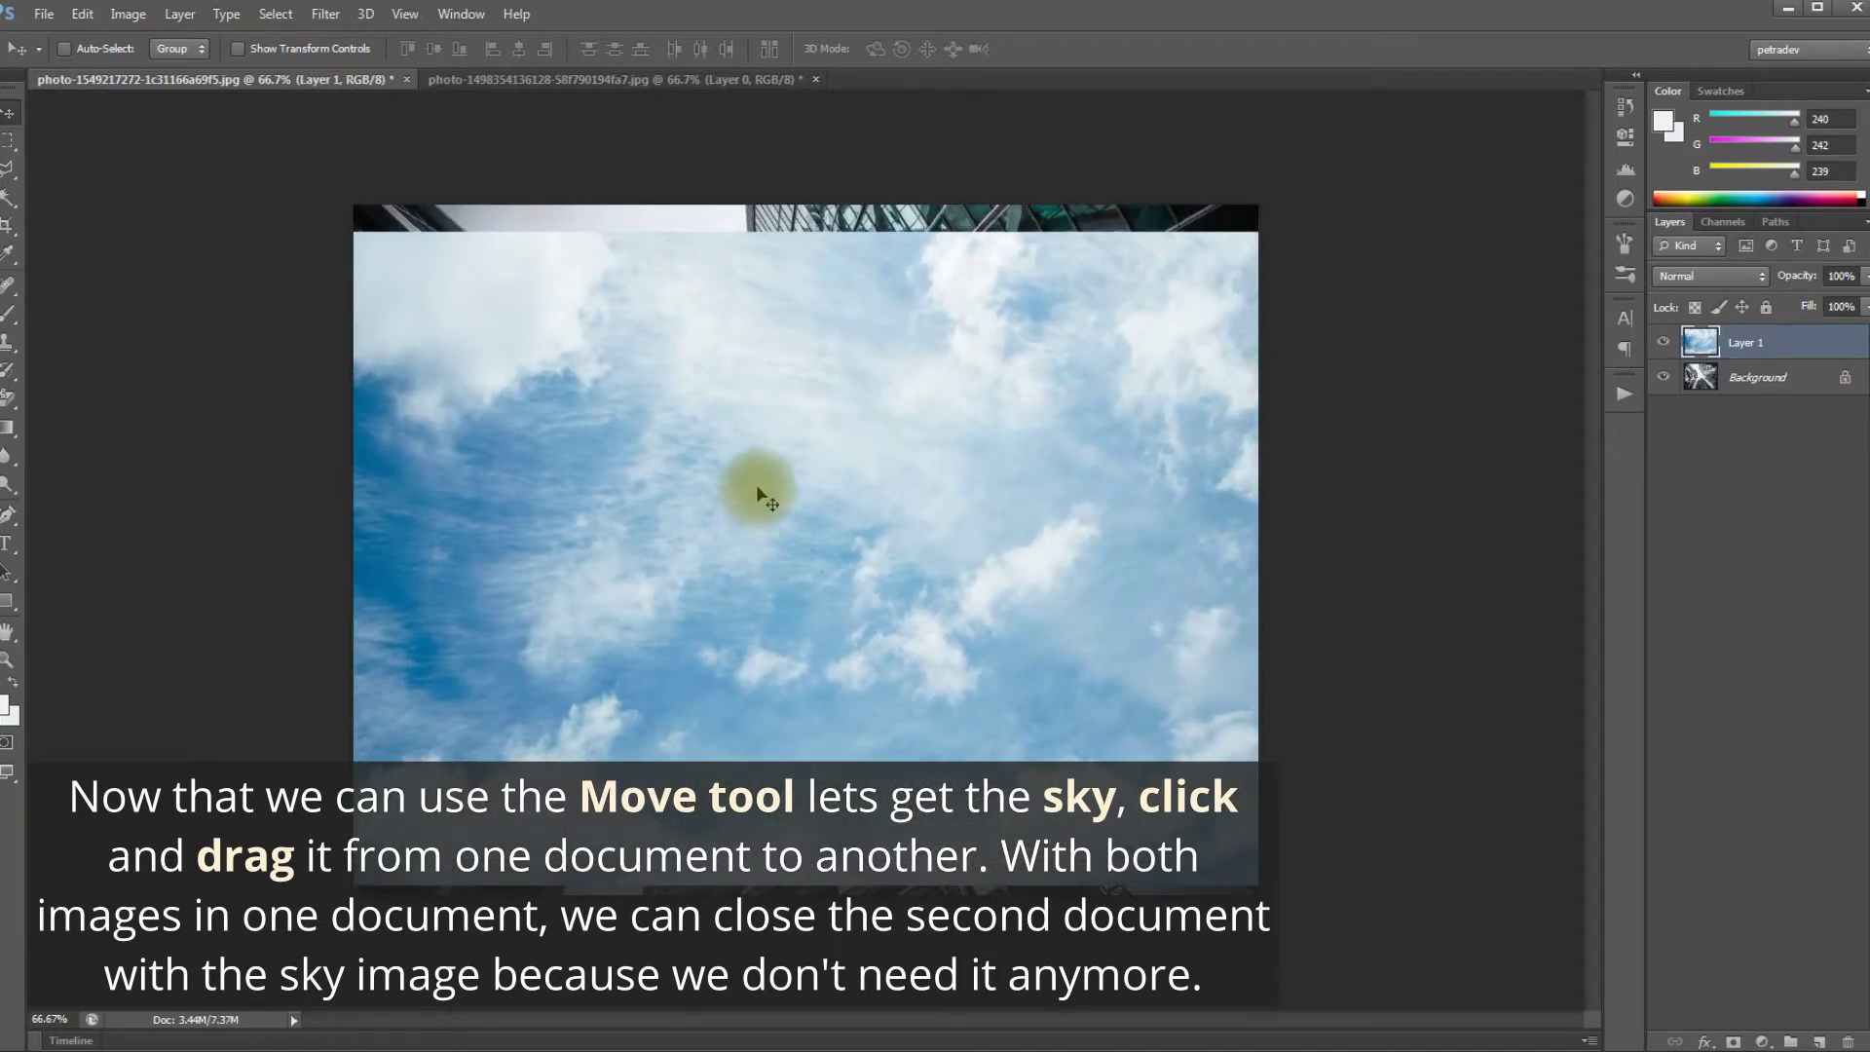
click(694, 79)
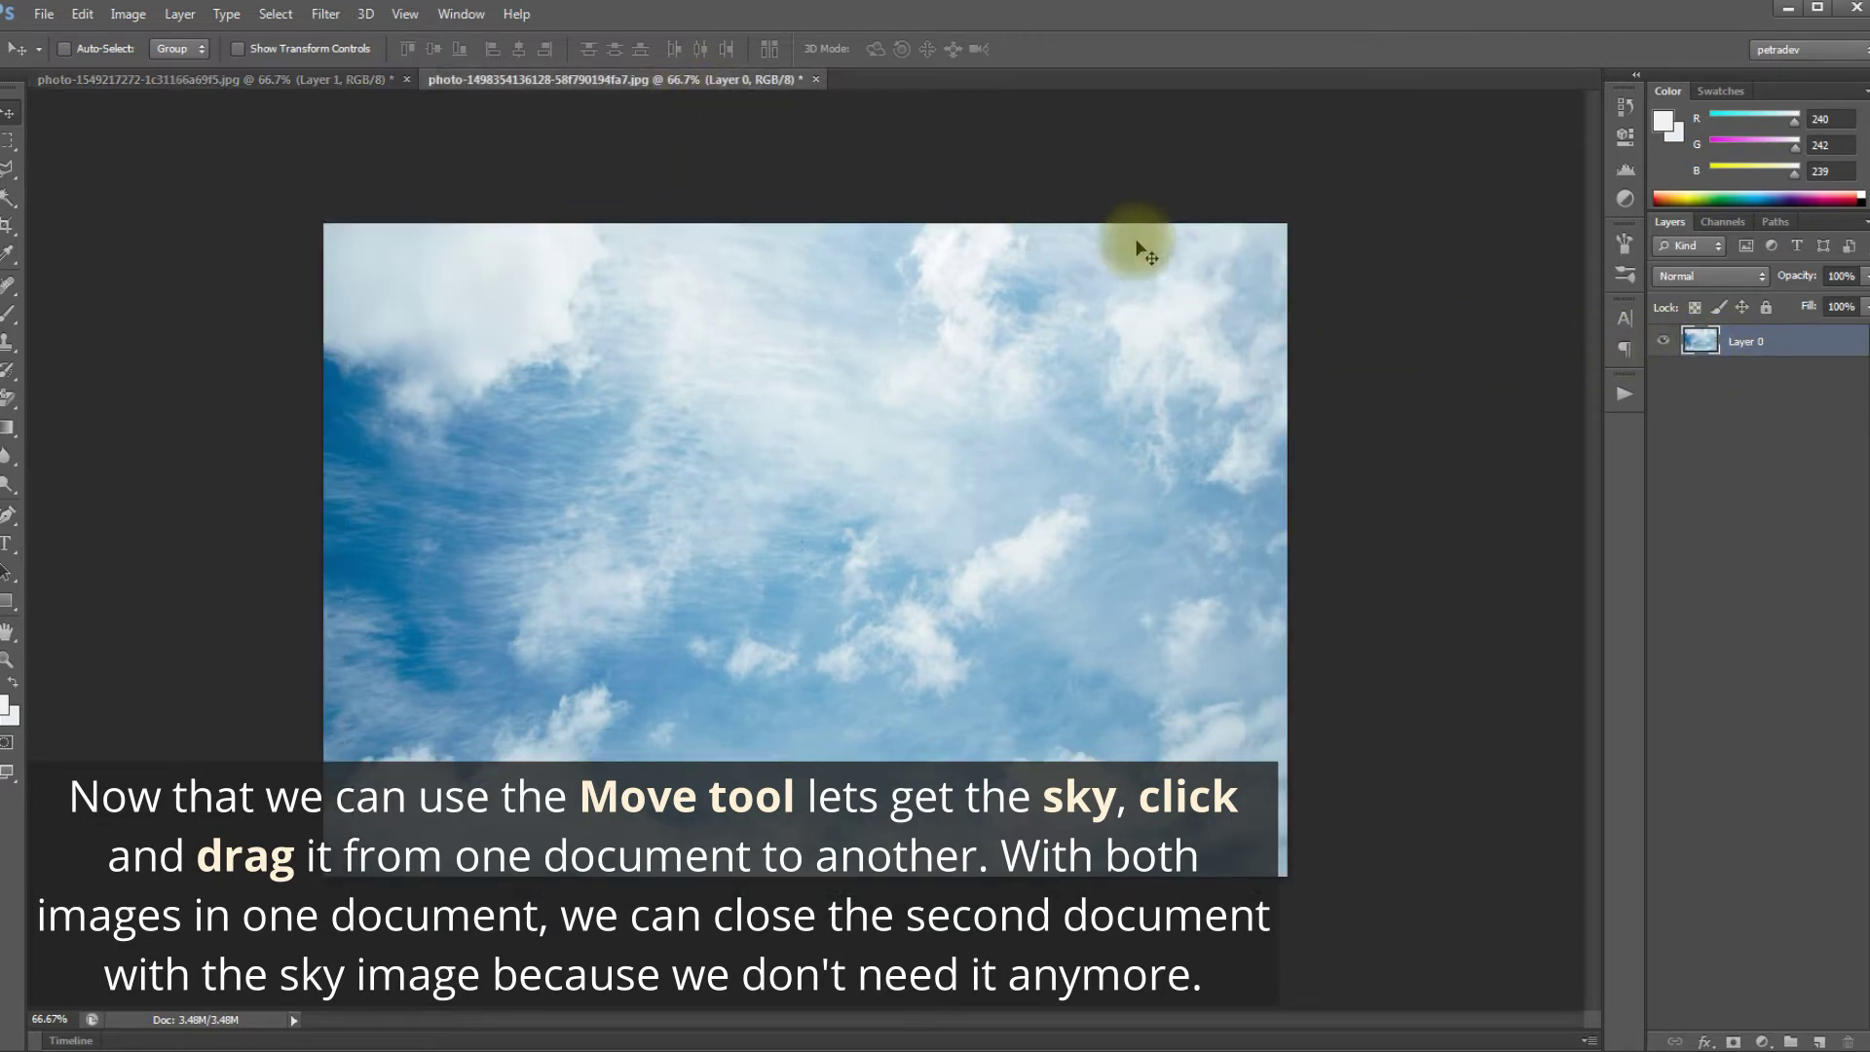
click(815, 80)
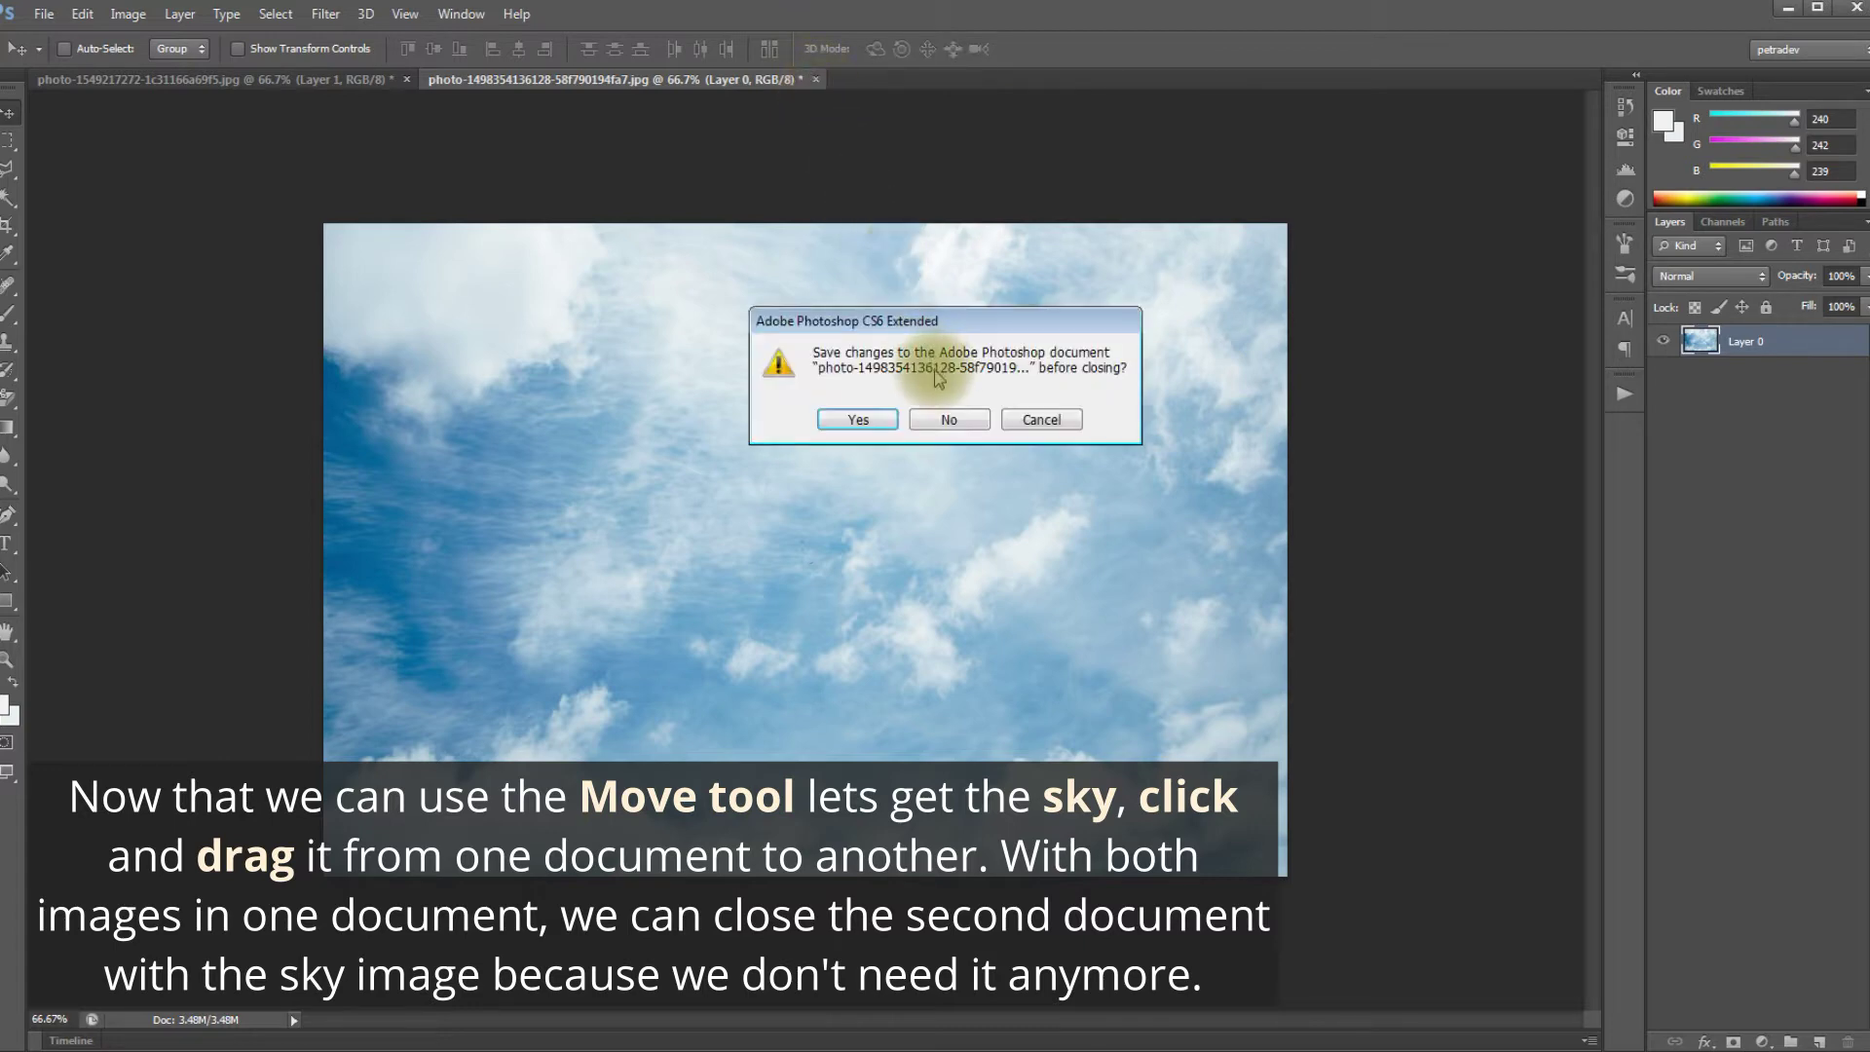
click(949, 421)
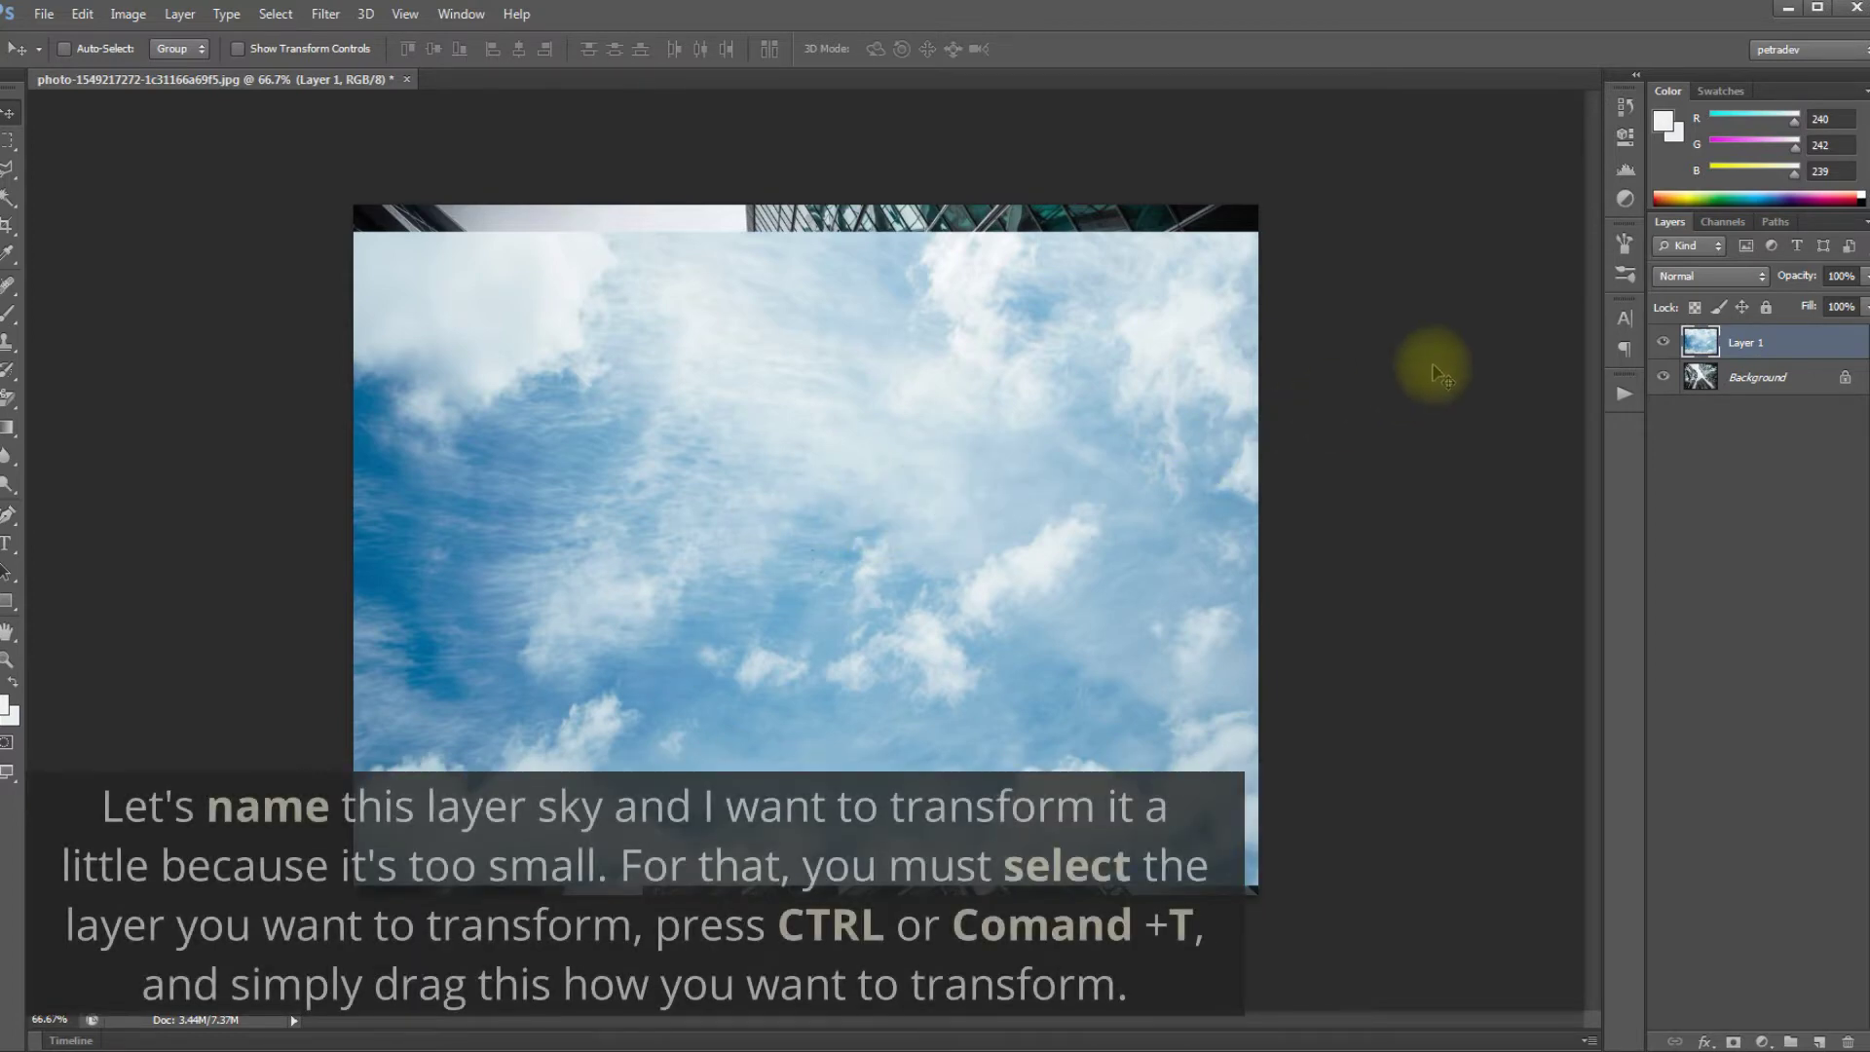
Rename the new layer sky and scale it to about 123% width and 129% height to cover the whole canvas.
double_click(1748, 345)
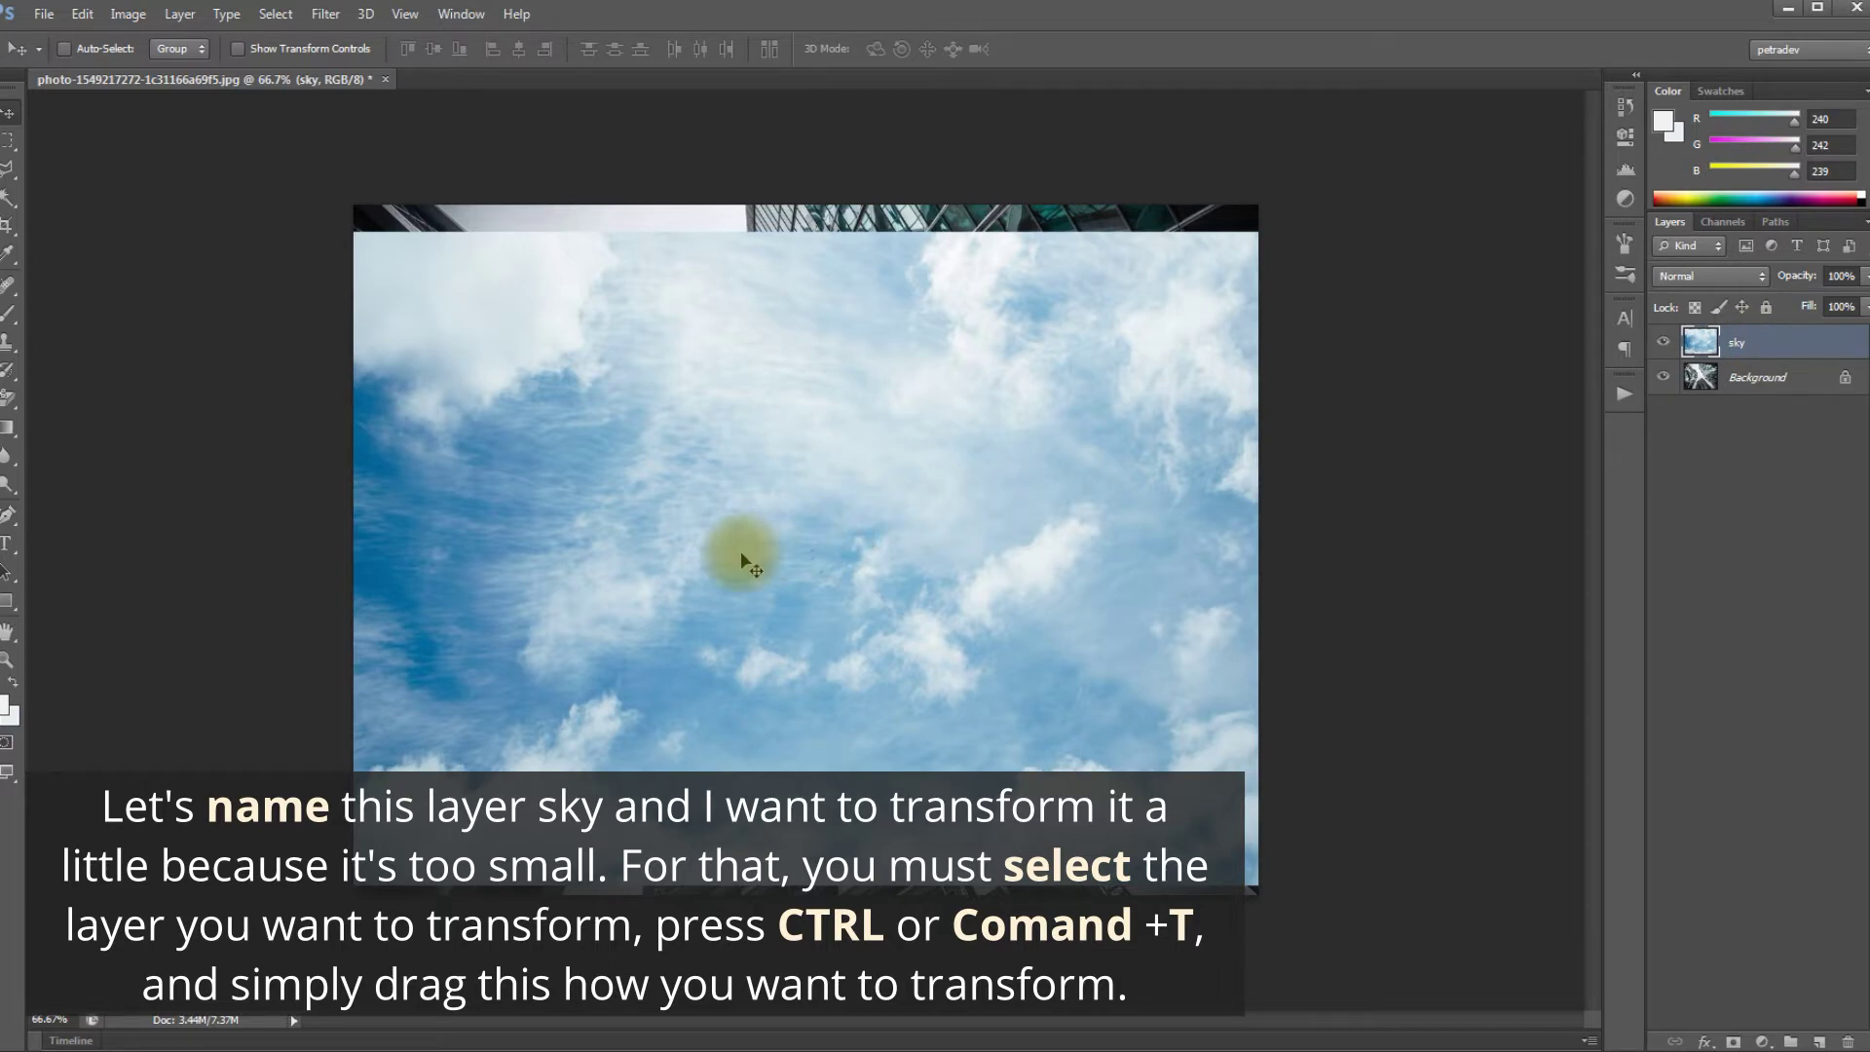
key(ctrl+t)
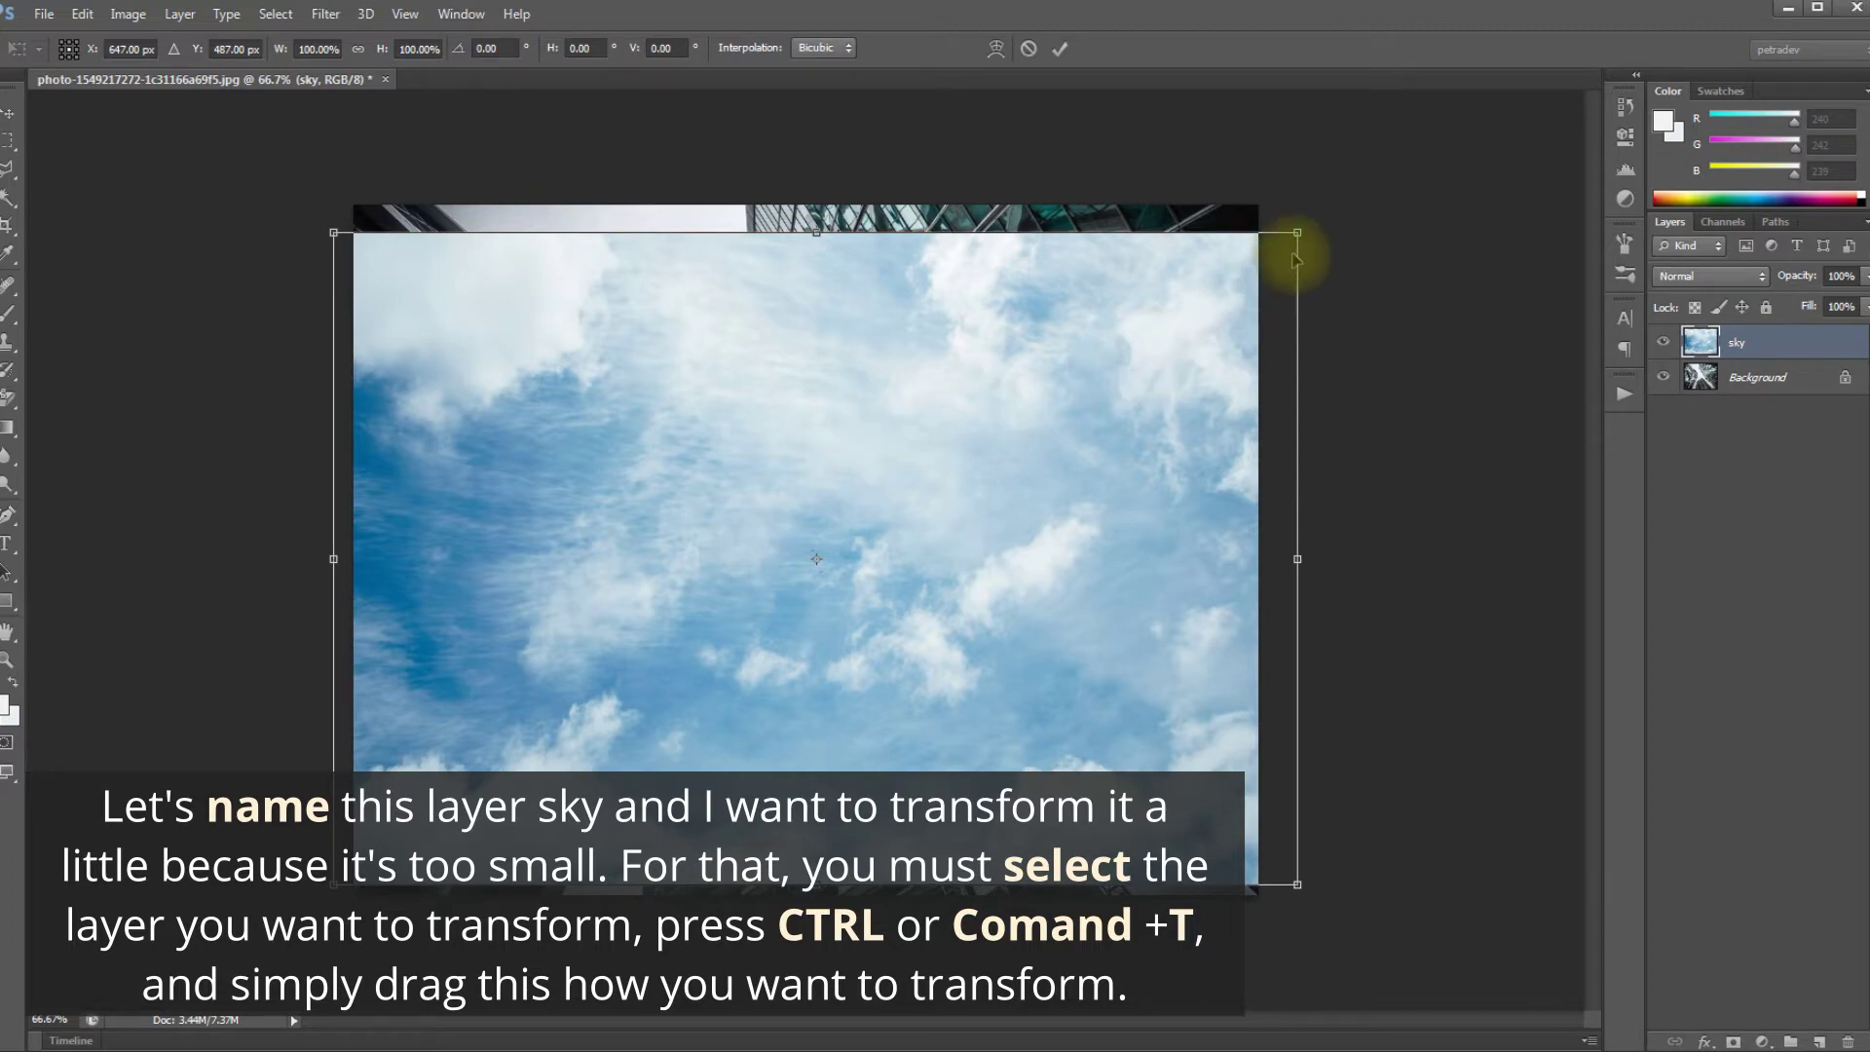
drag(1297, 233, 1340, 178)
drag(317, 170, 232, 151)
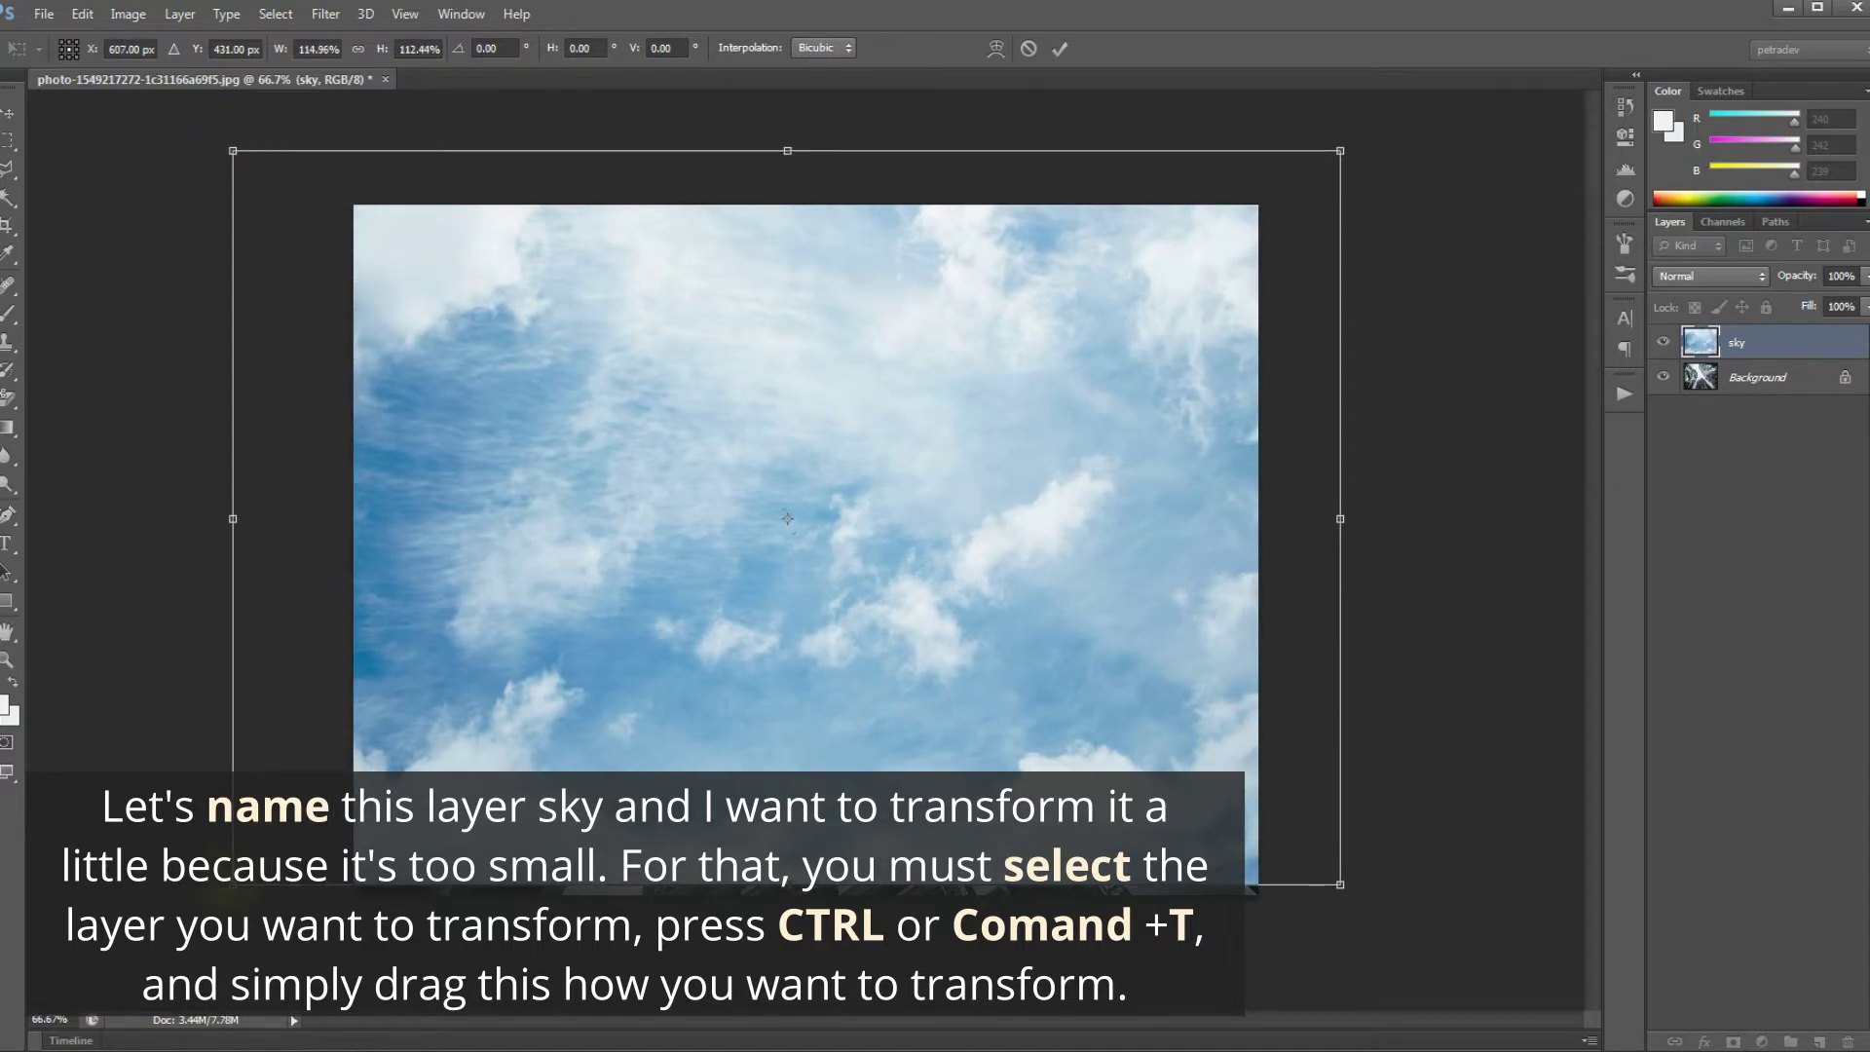
drag(232, 884, 224, 960)
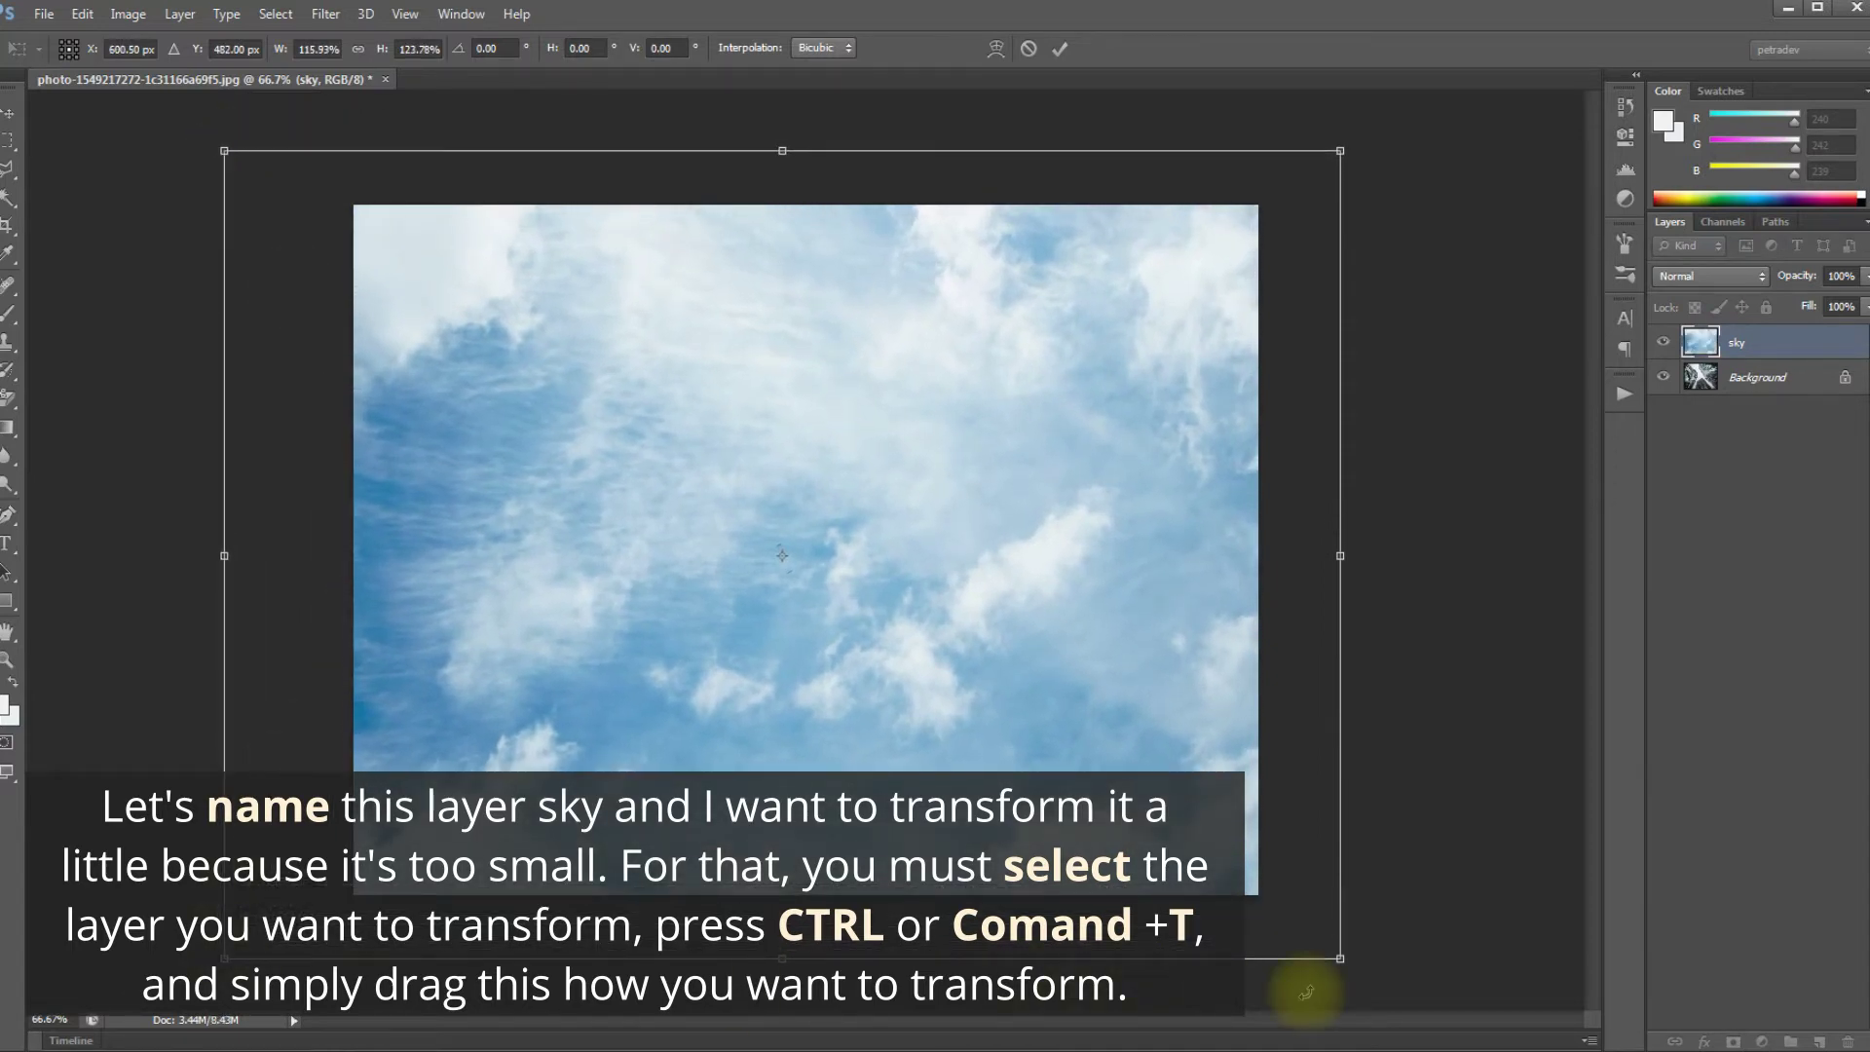
drag(1340, 959, 1408, 989)
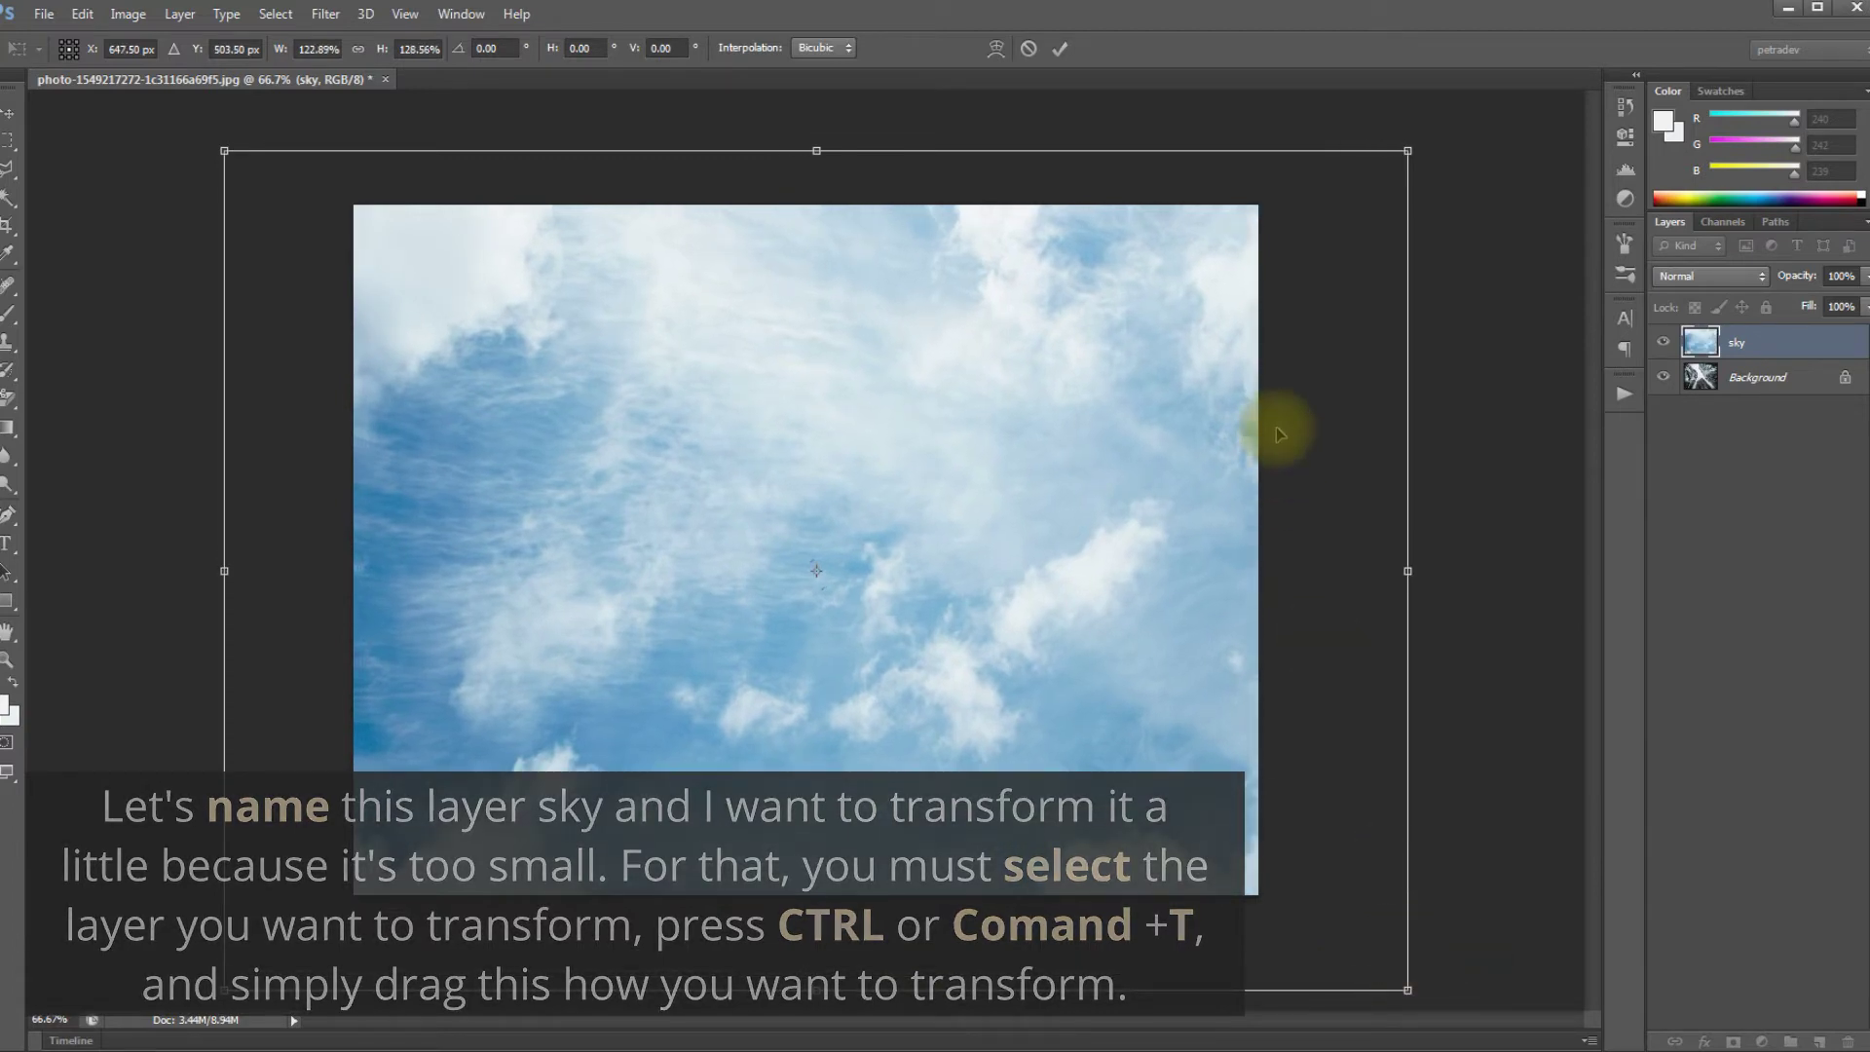
key(Return)
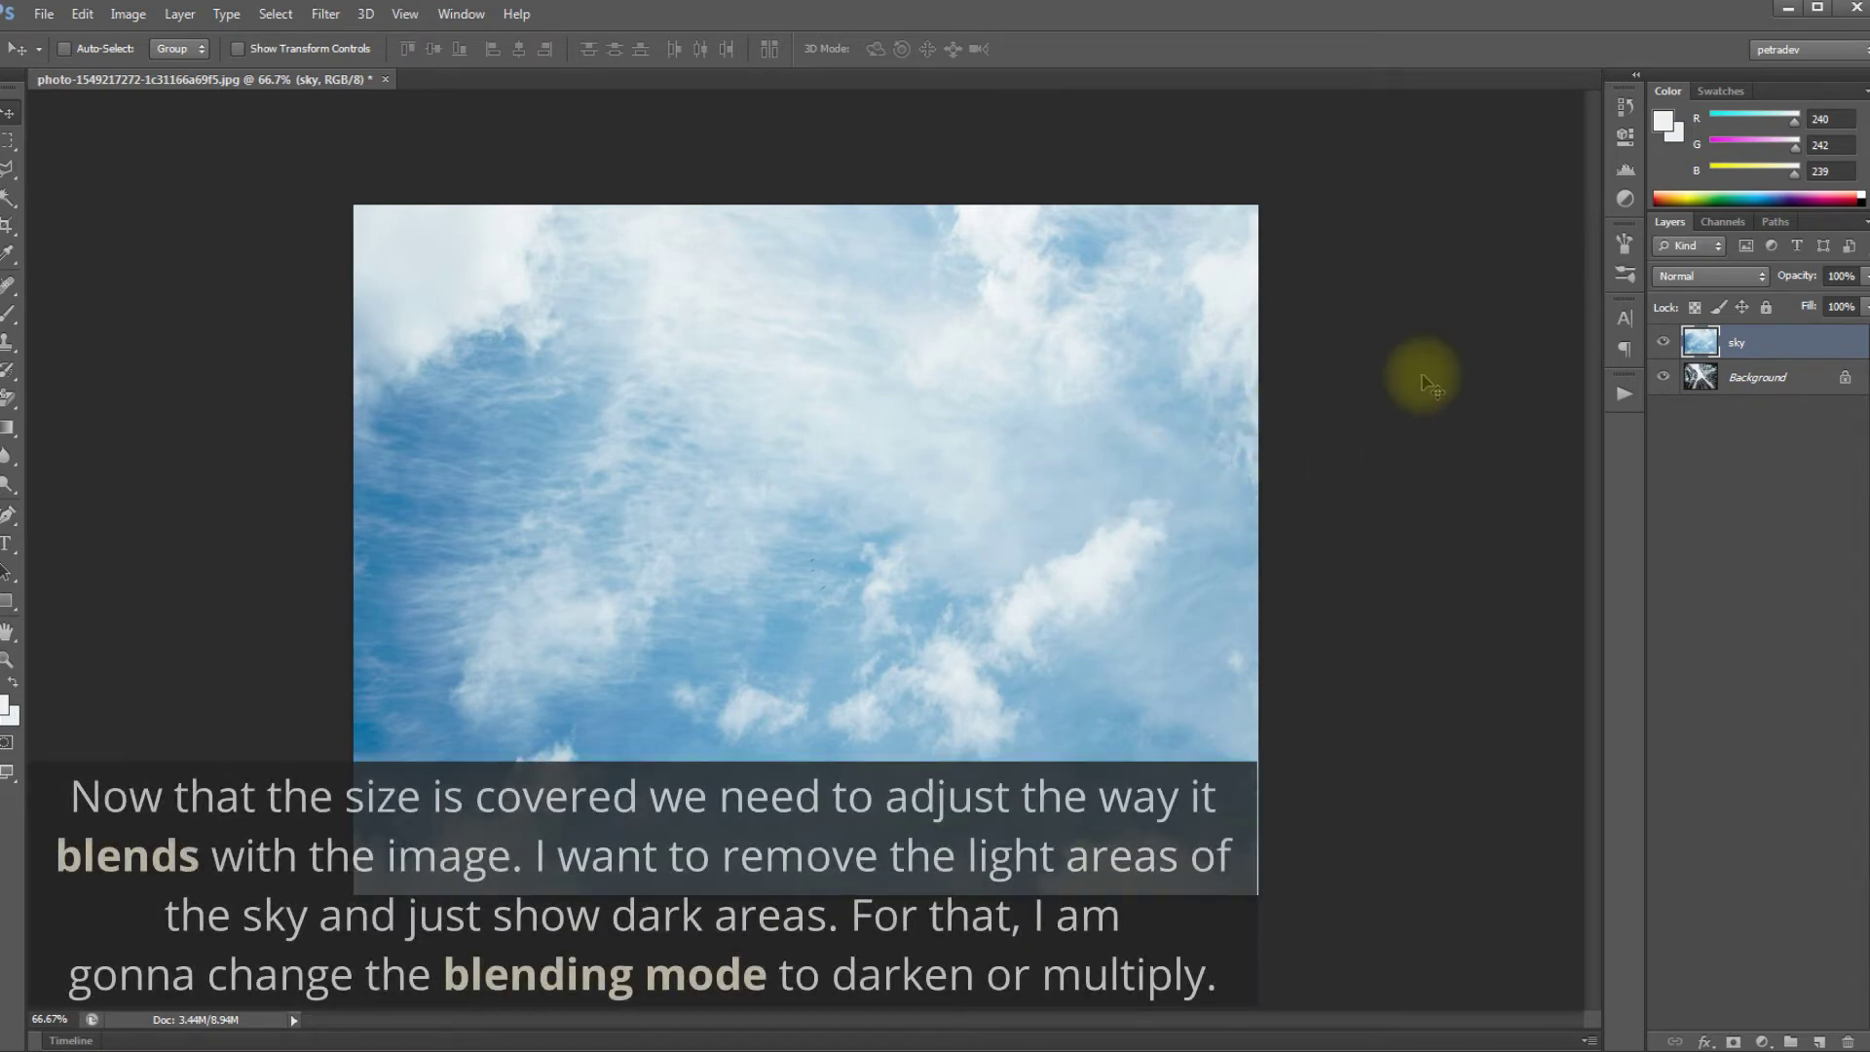
Try the Darken blending mode on the sky layer, set it to Multiply, and shift the clouds slightly upward.
click(1751, 277)
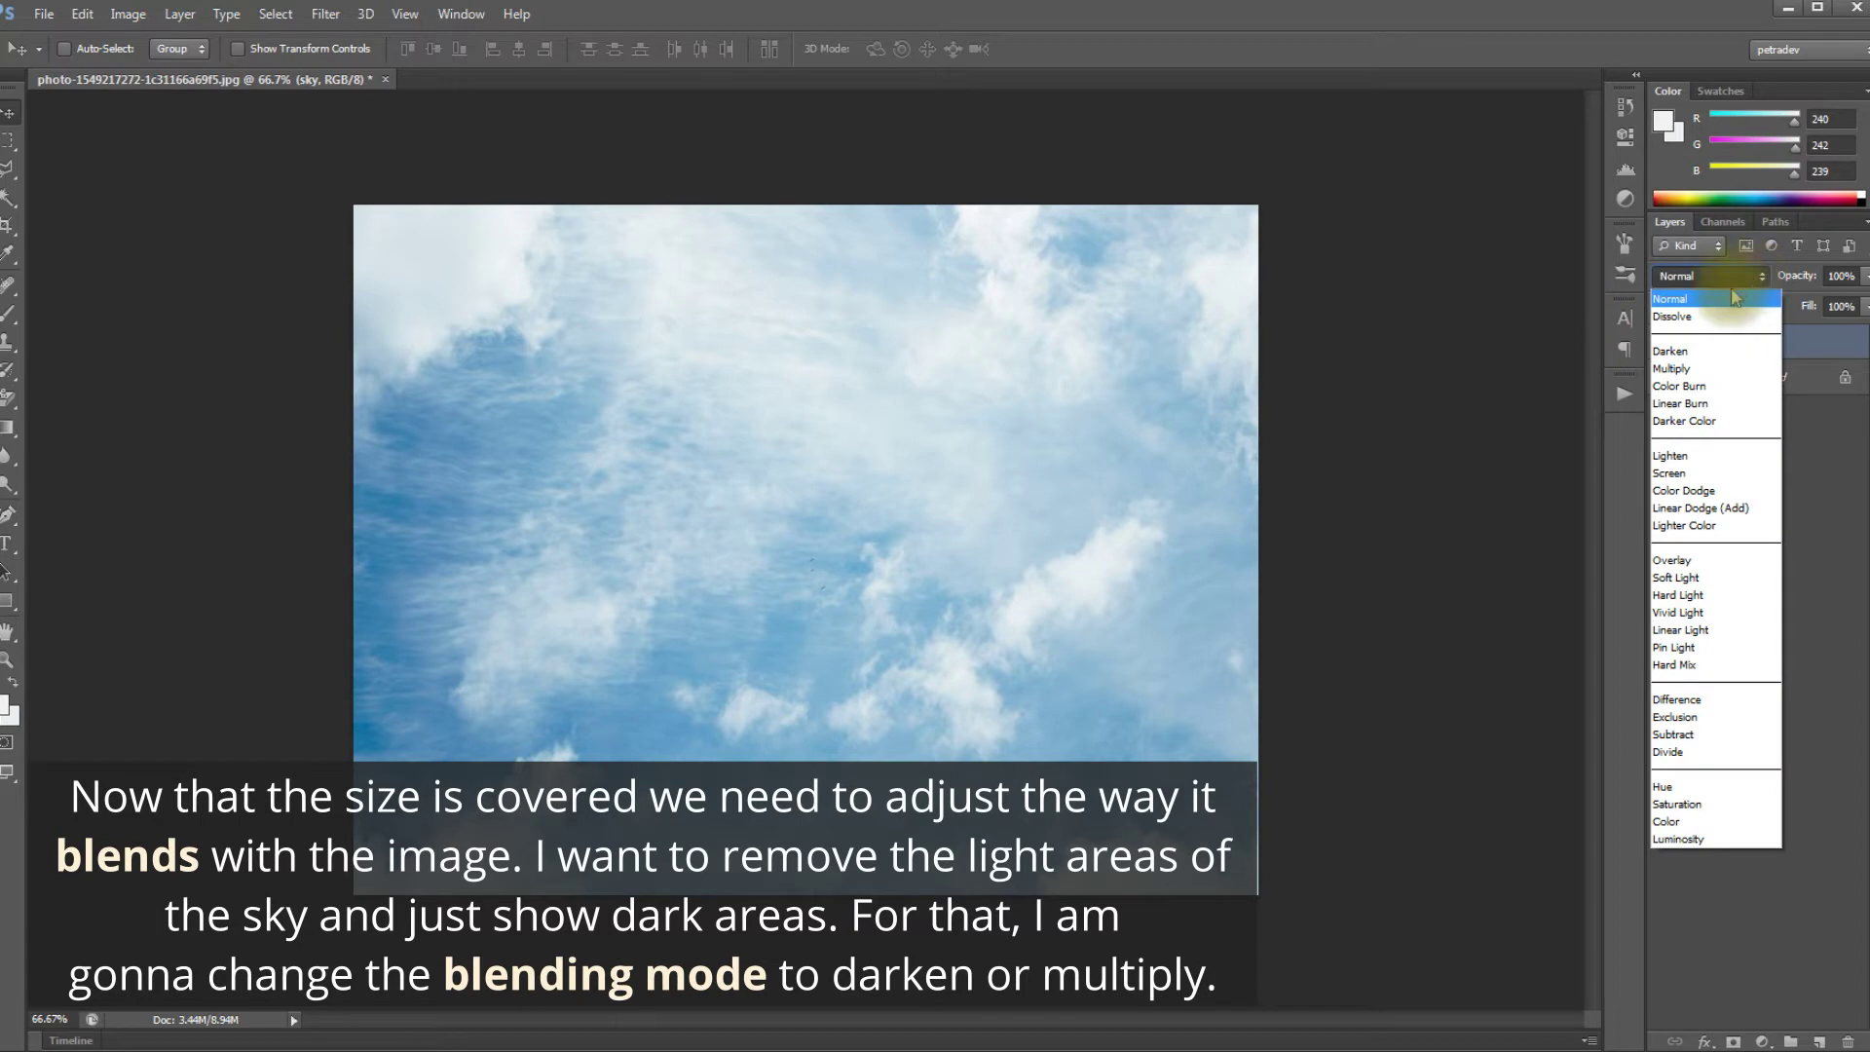
click(1680, 352)
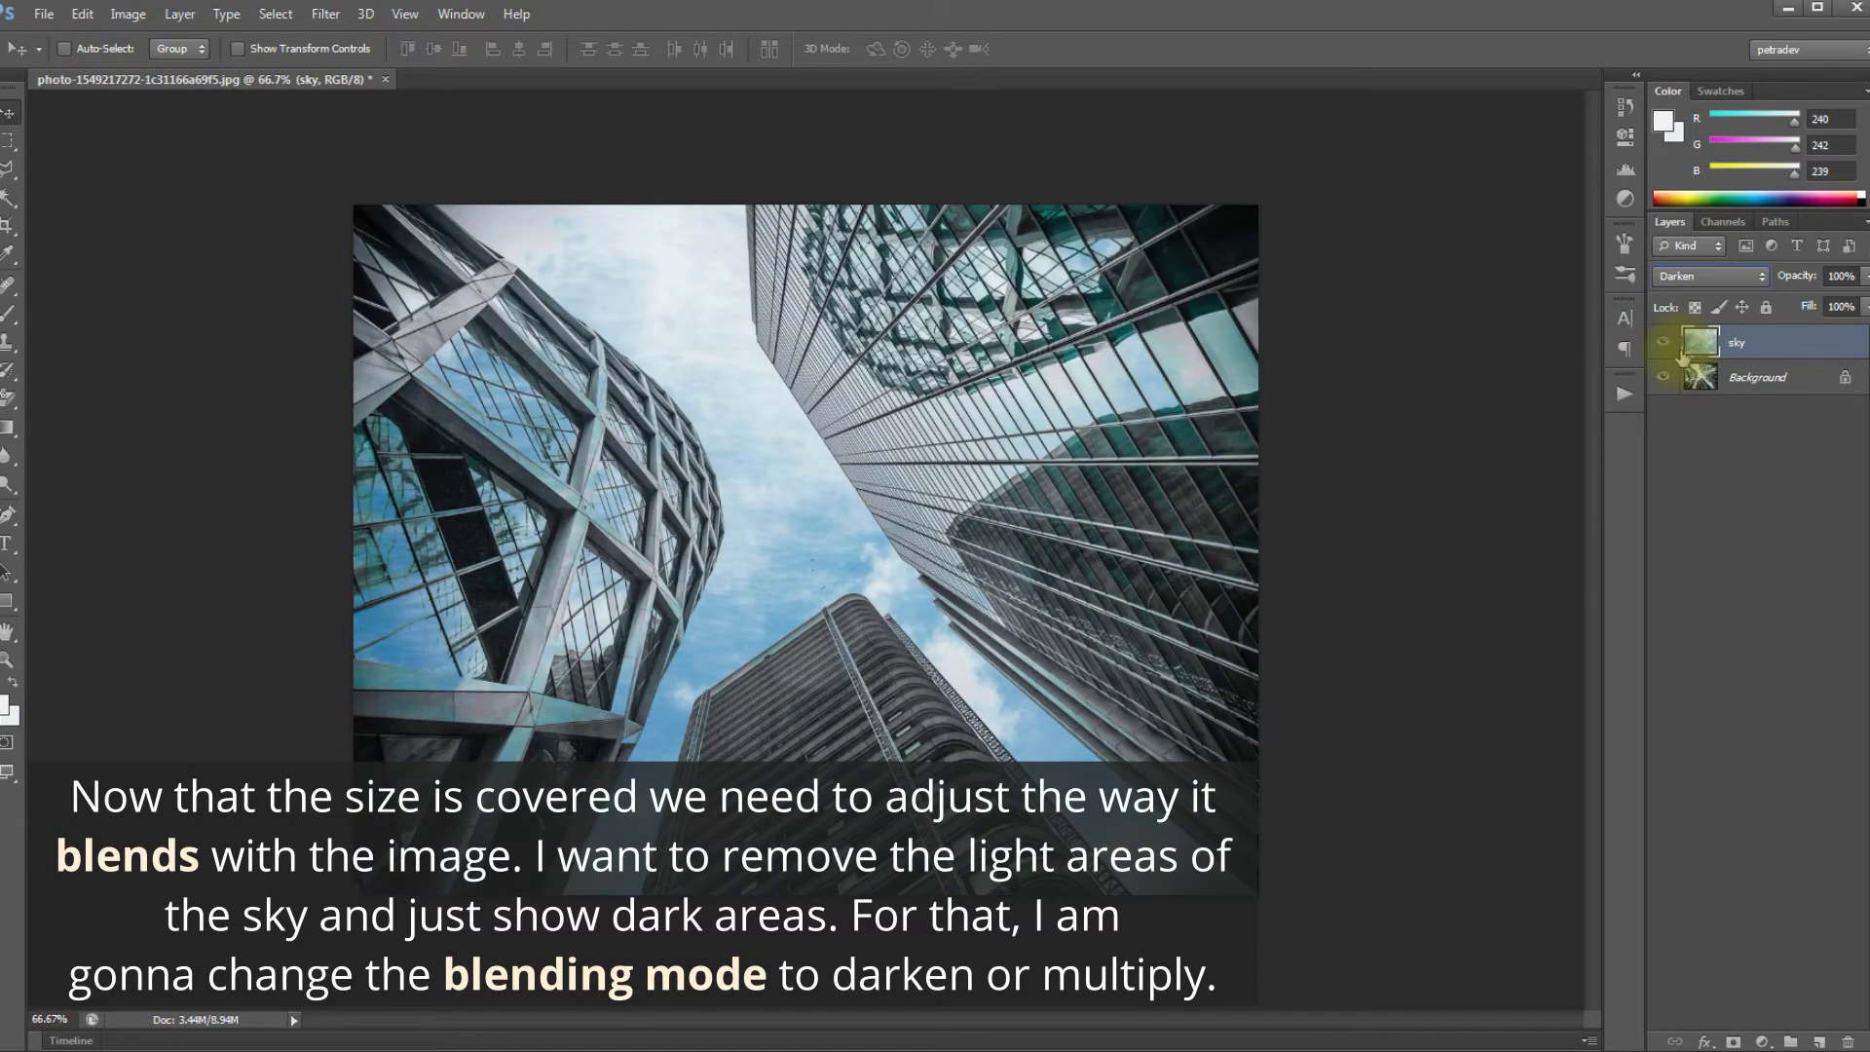
click(1703, 278)
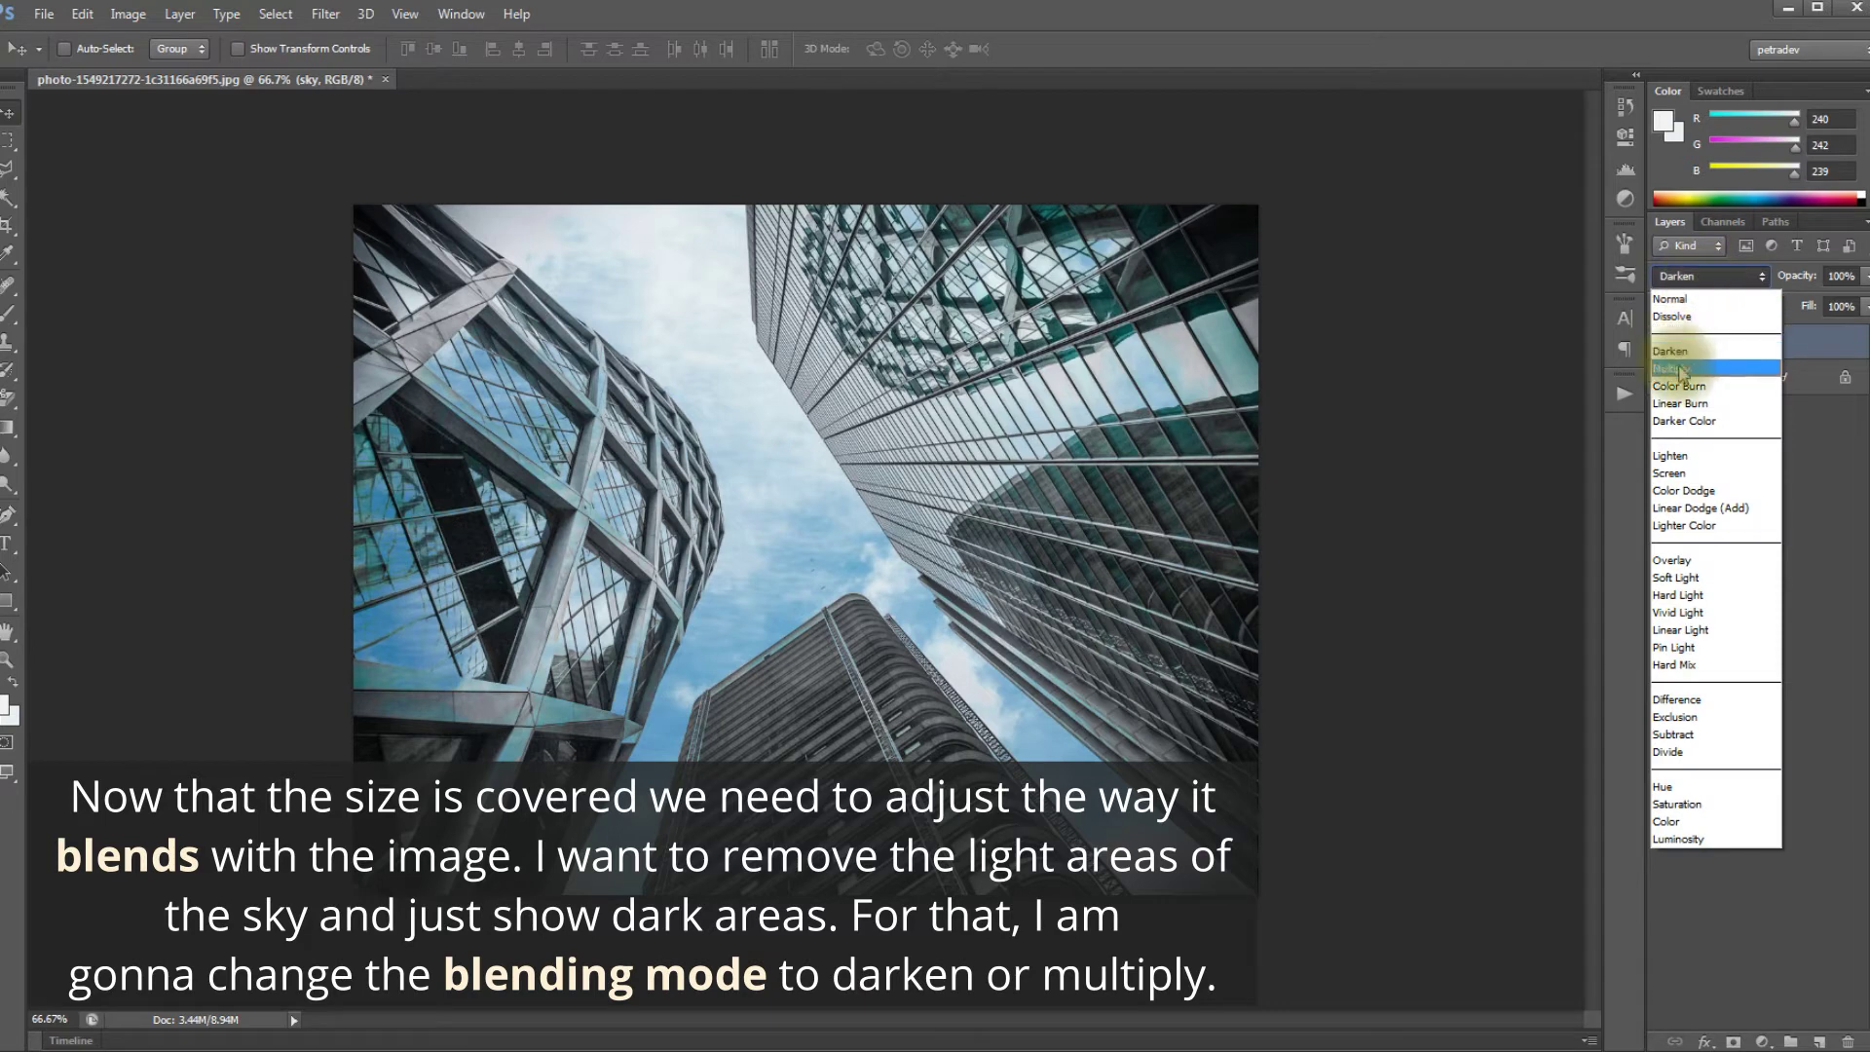
click(1680, 369)
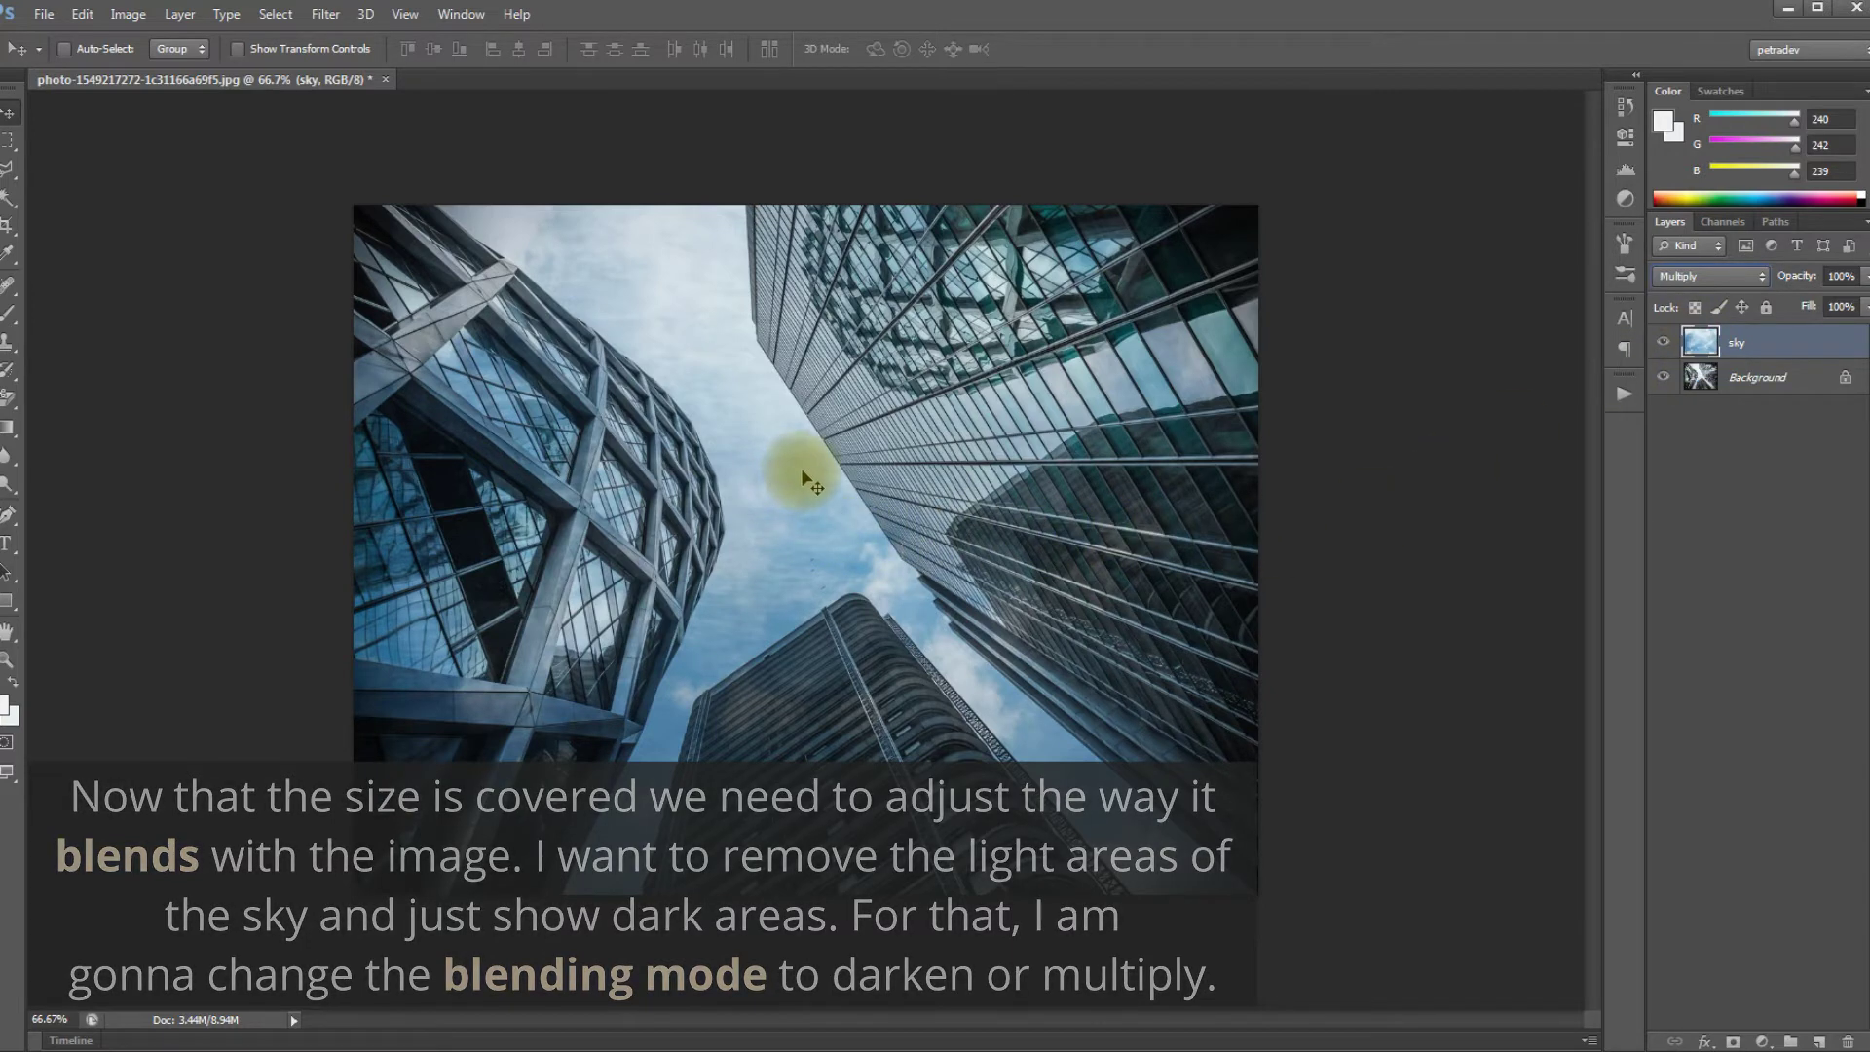
drag(797, 513, 775, 422)
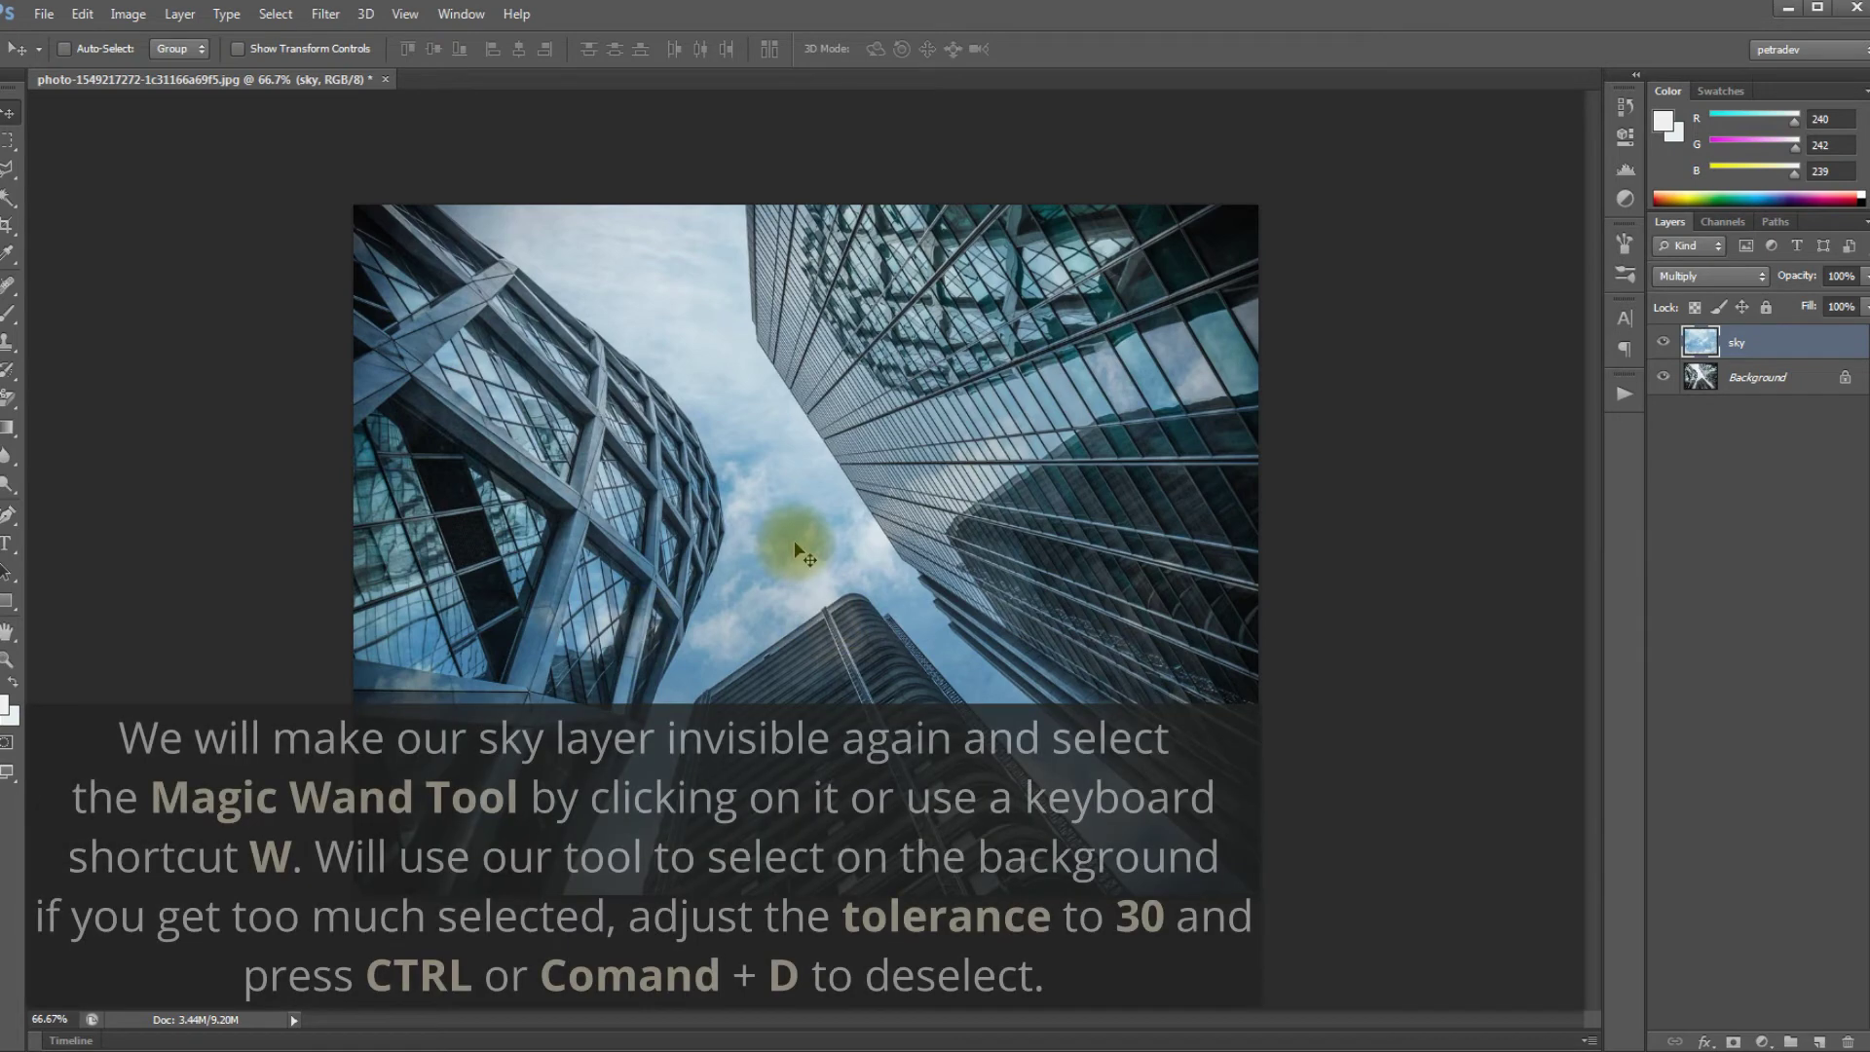
Hide the sky layer and select the pale sky area between the buildings with the Magic Wand Tool.
click(1664, 344)
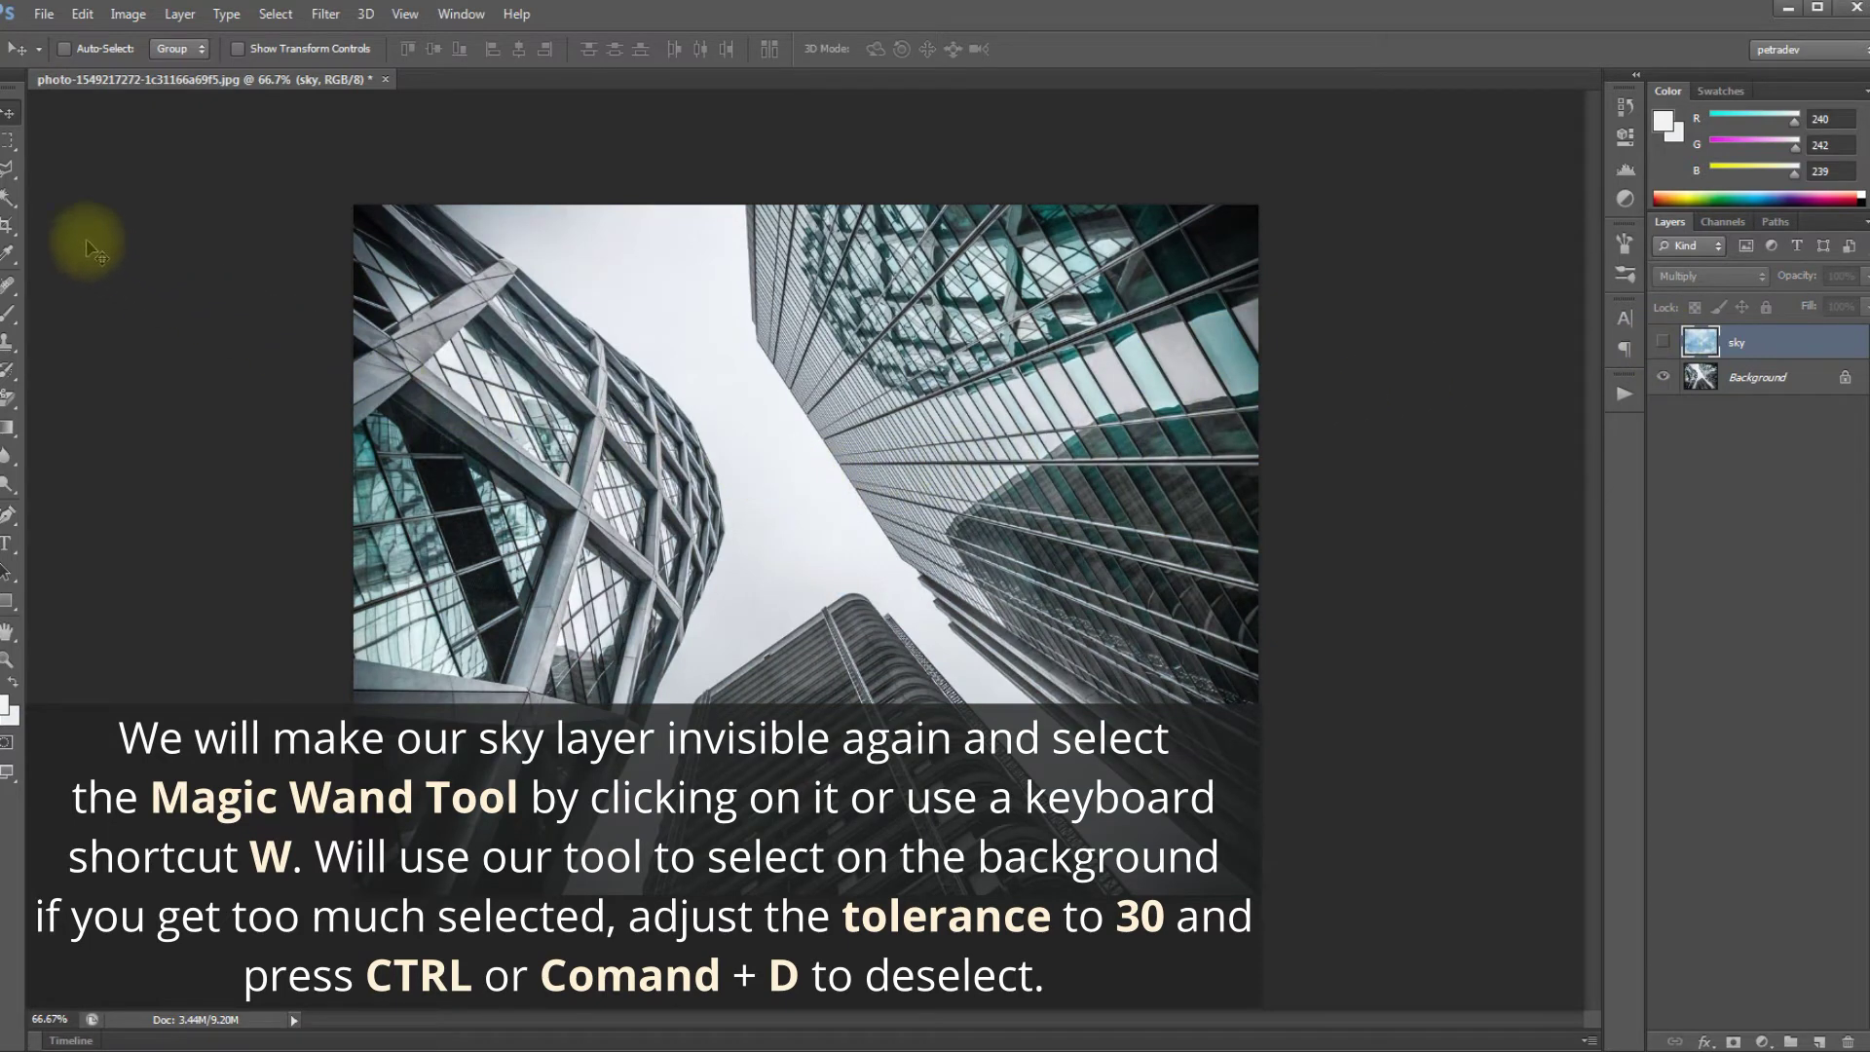
click(6, 199)
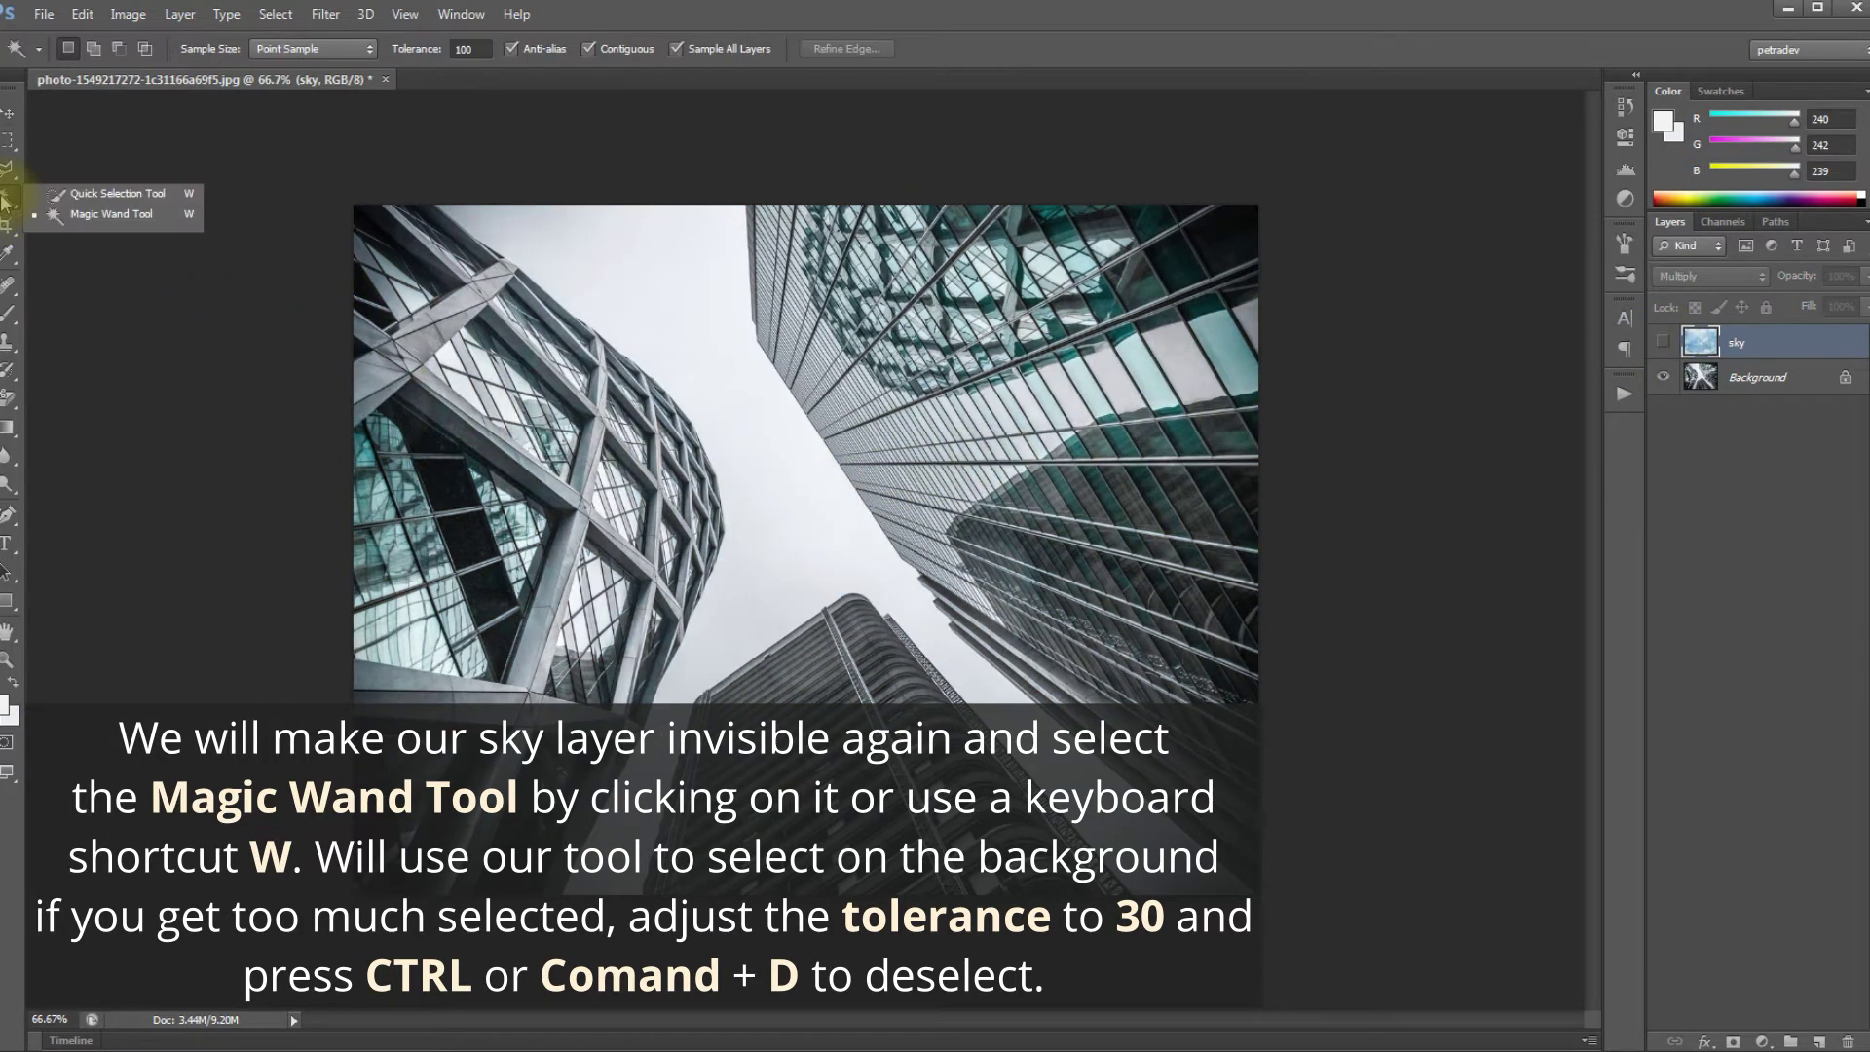
click(93, 217)
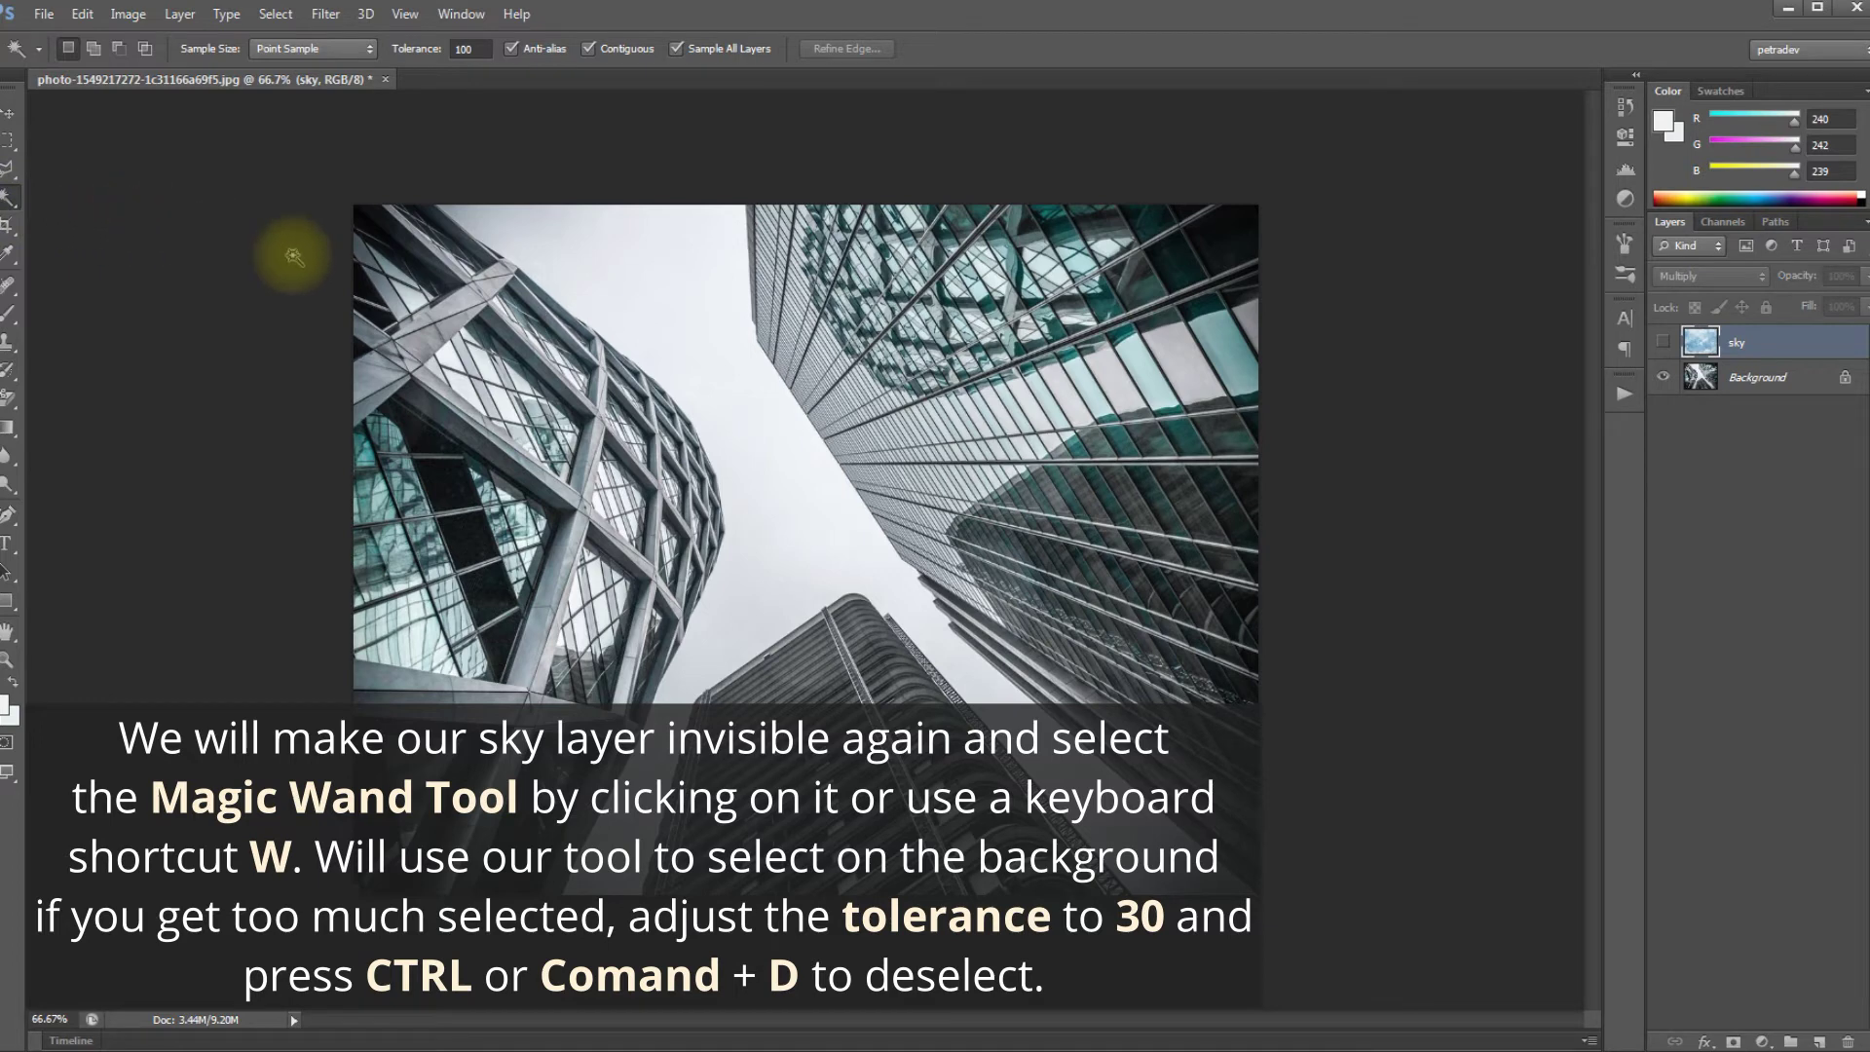
click(769, 471)
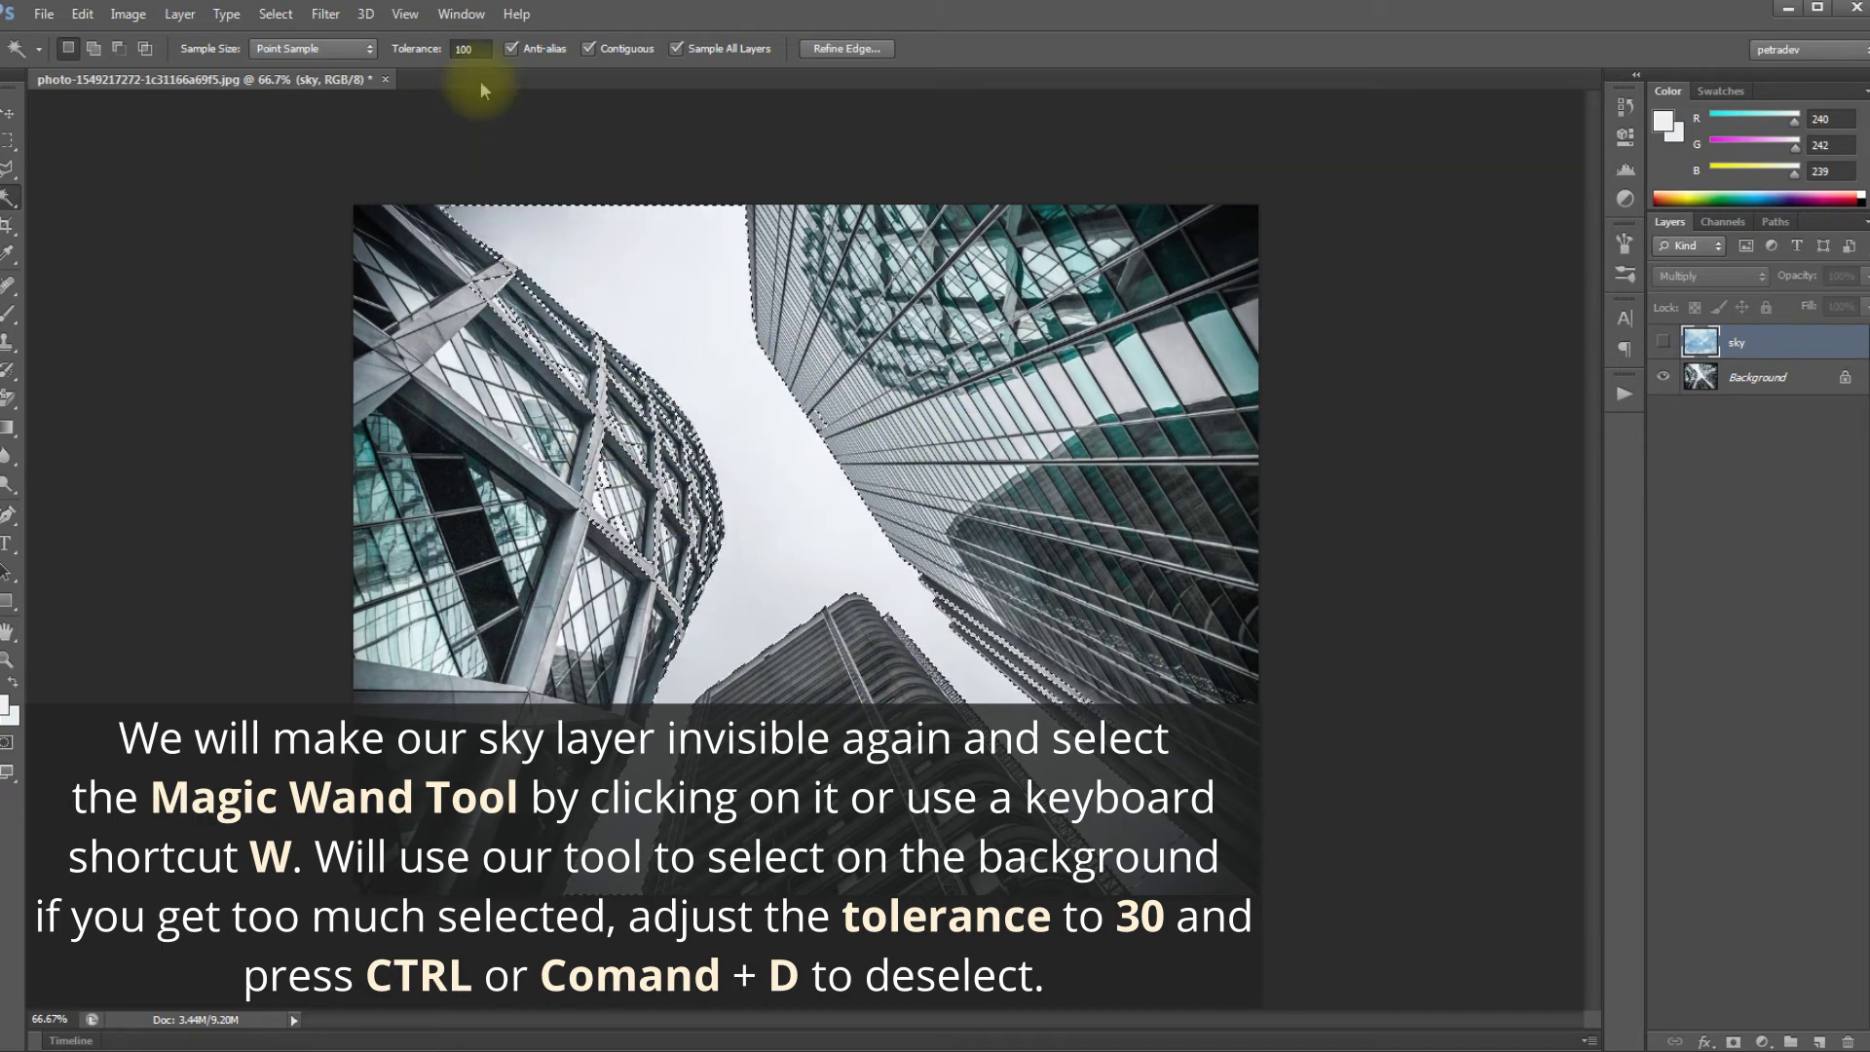
Set the Magic Wand tolerance to 30 and clear the current selection.
click(472, 48)
text(30)
key(Return)
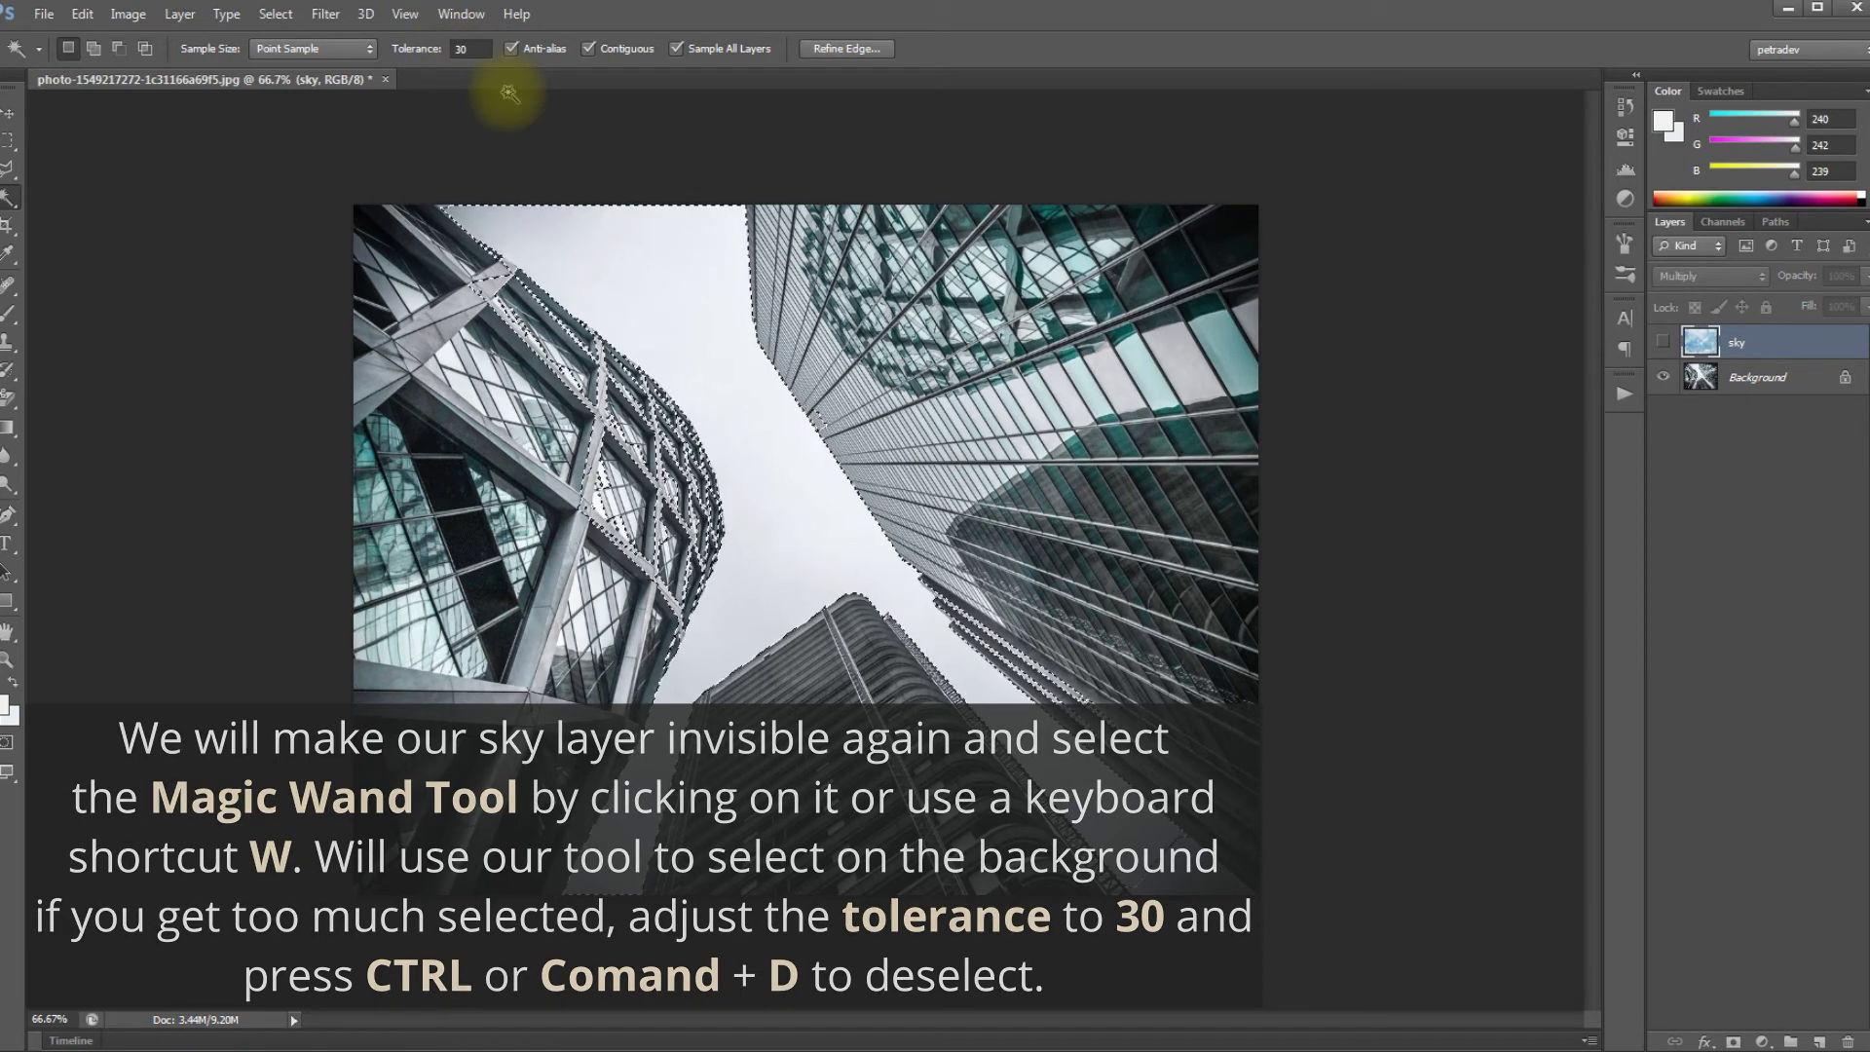
key(ctrl+d)
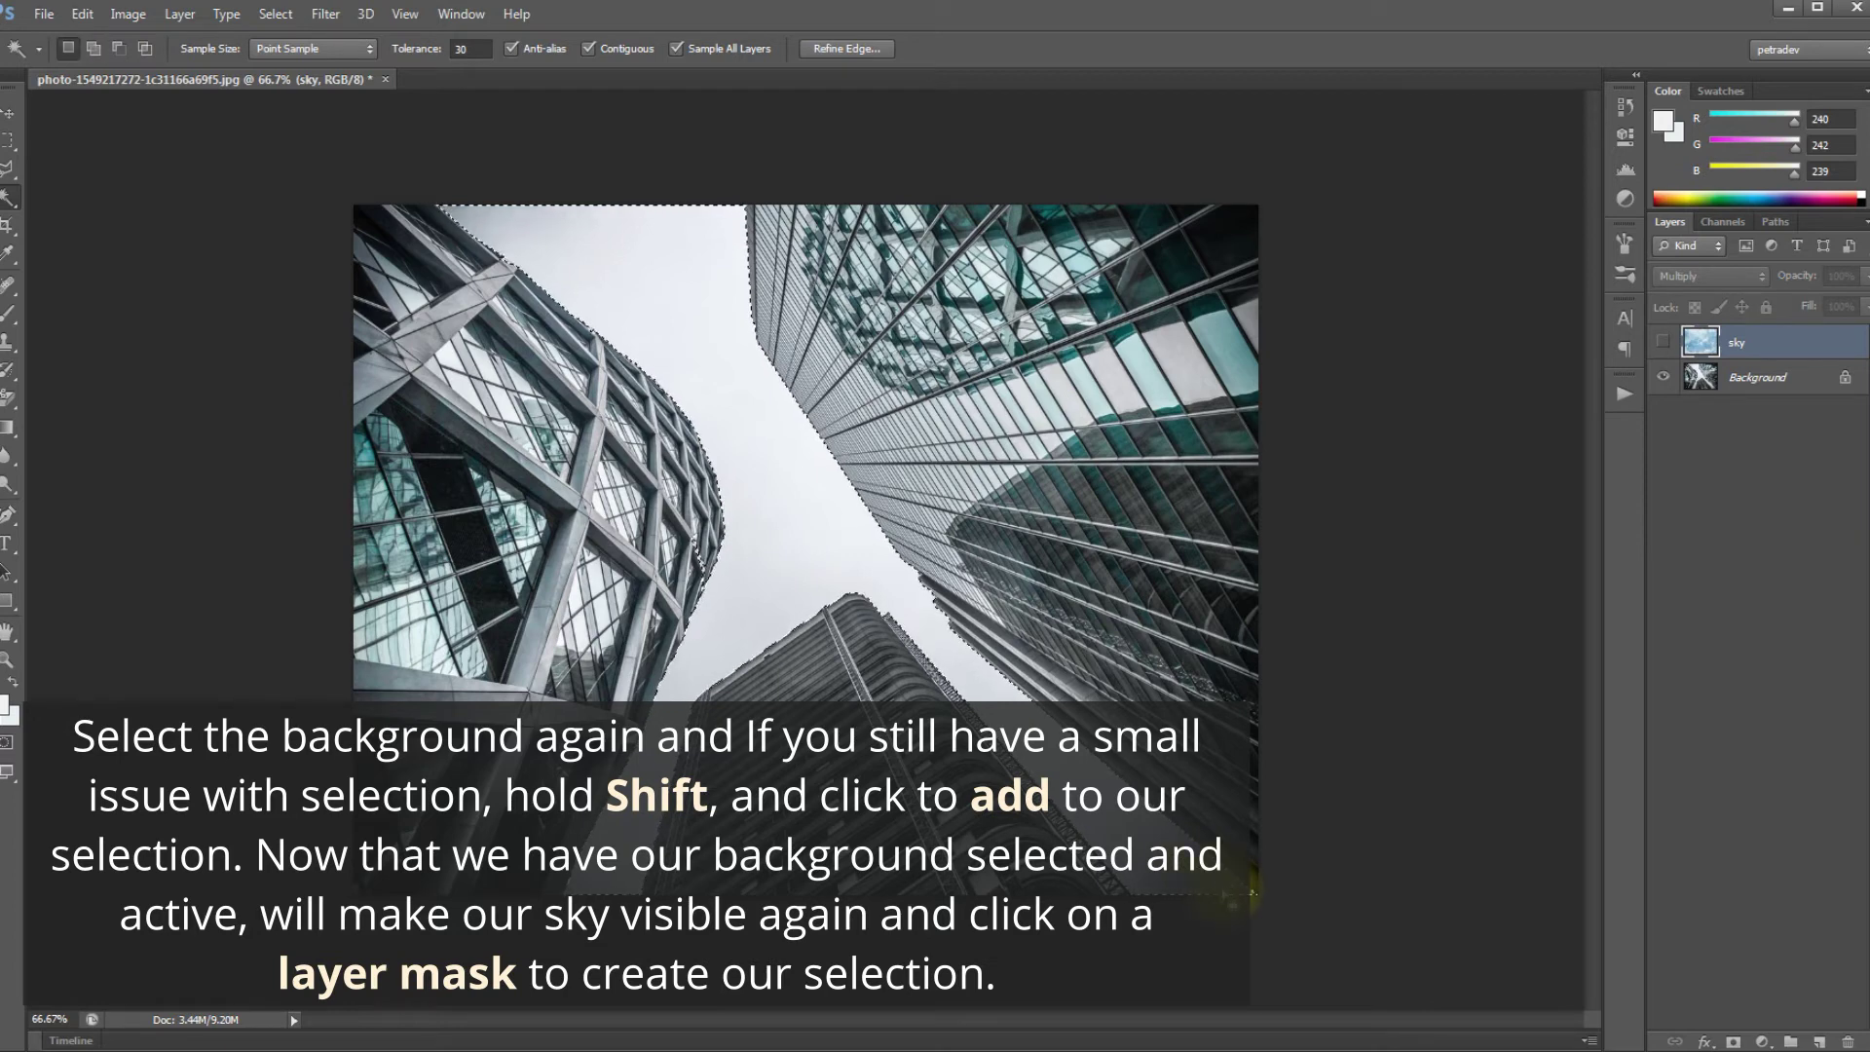
Show the sky layer and add a layer mask from the active selection, comparing the image with the layer hidden and shown.
click(1664, 343)
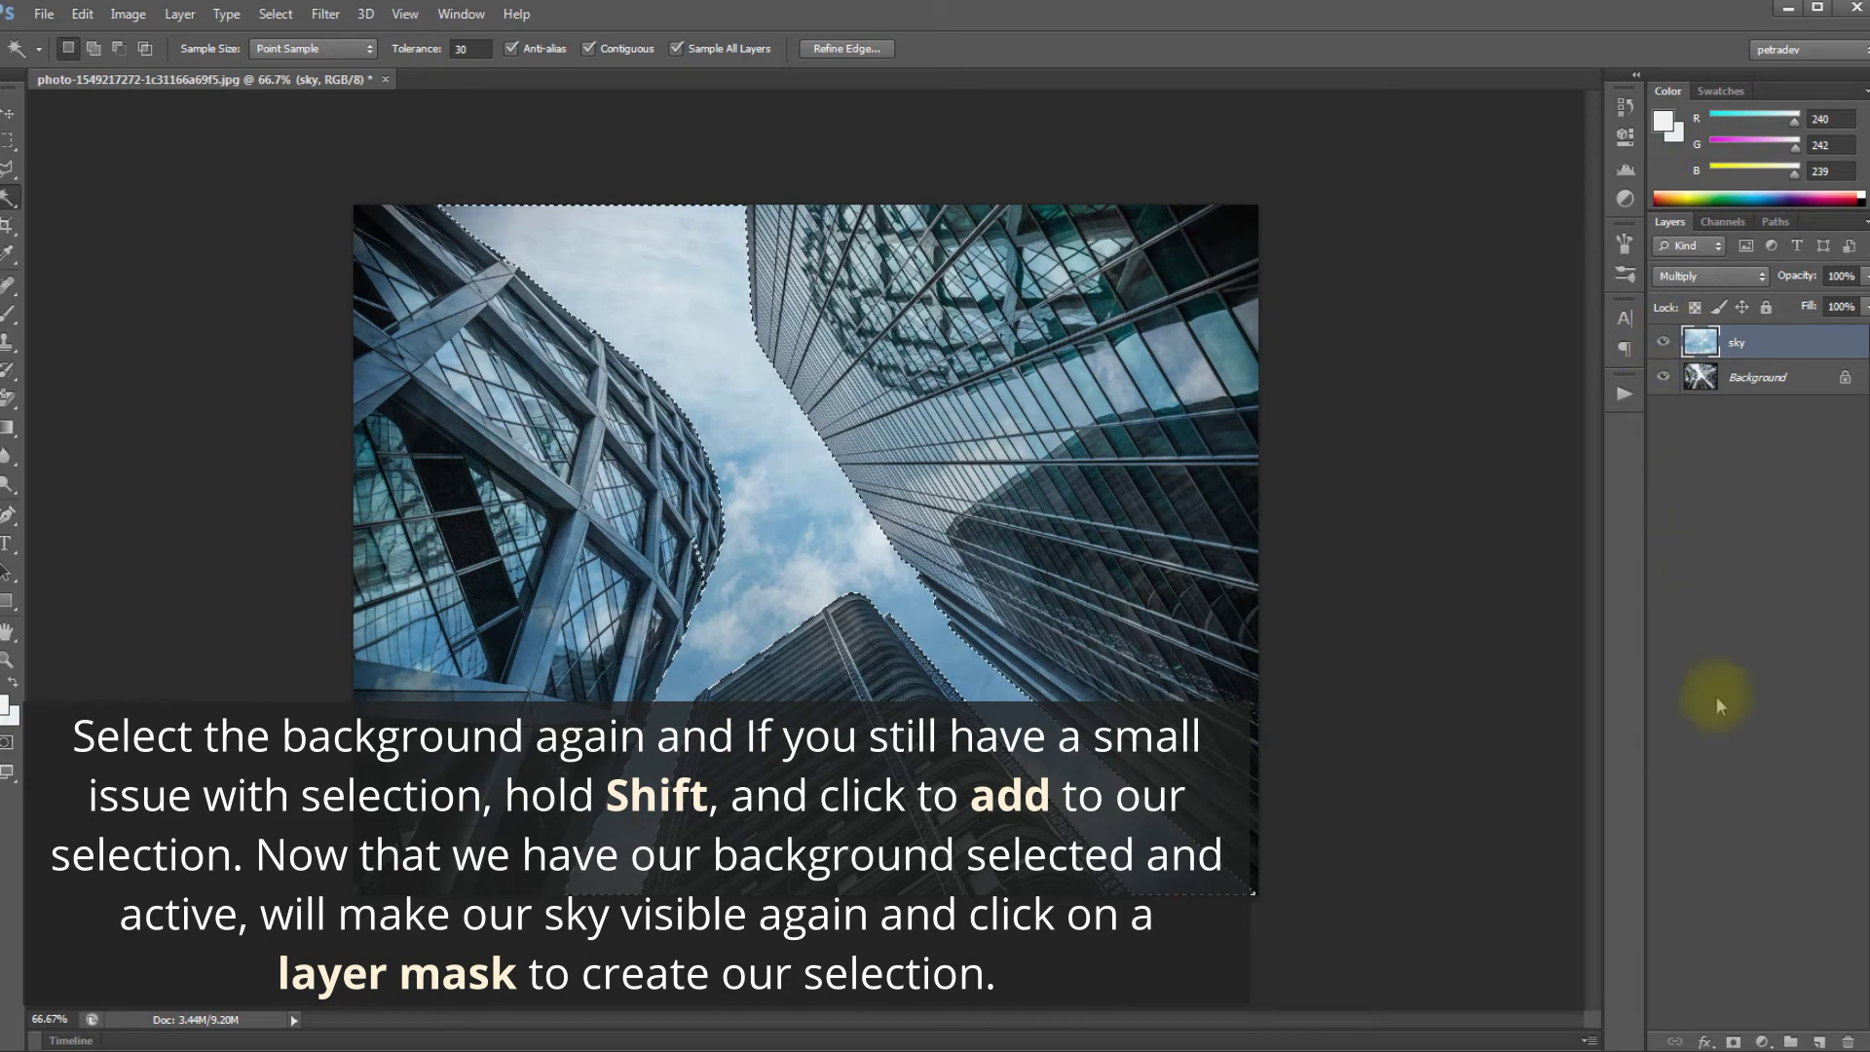
click(1735, 1043)
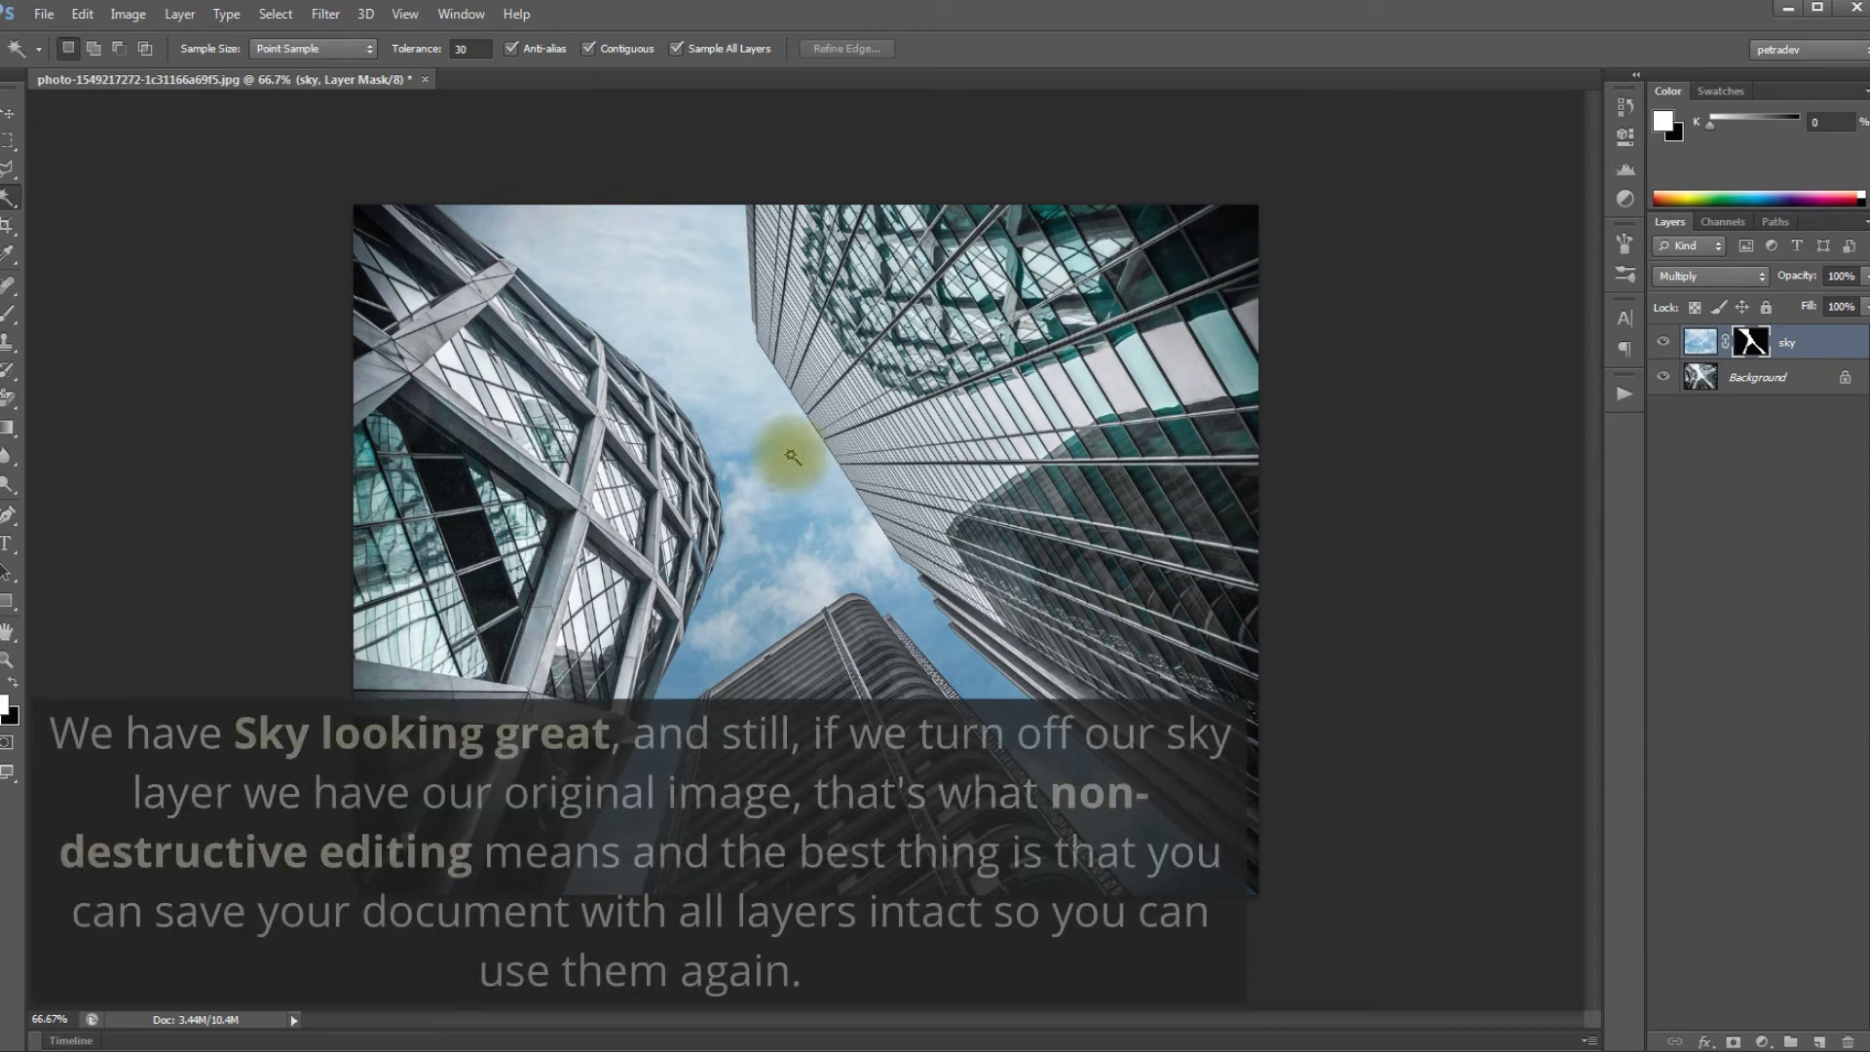
click(1664, 342)
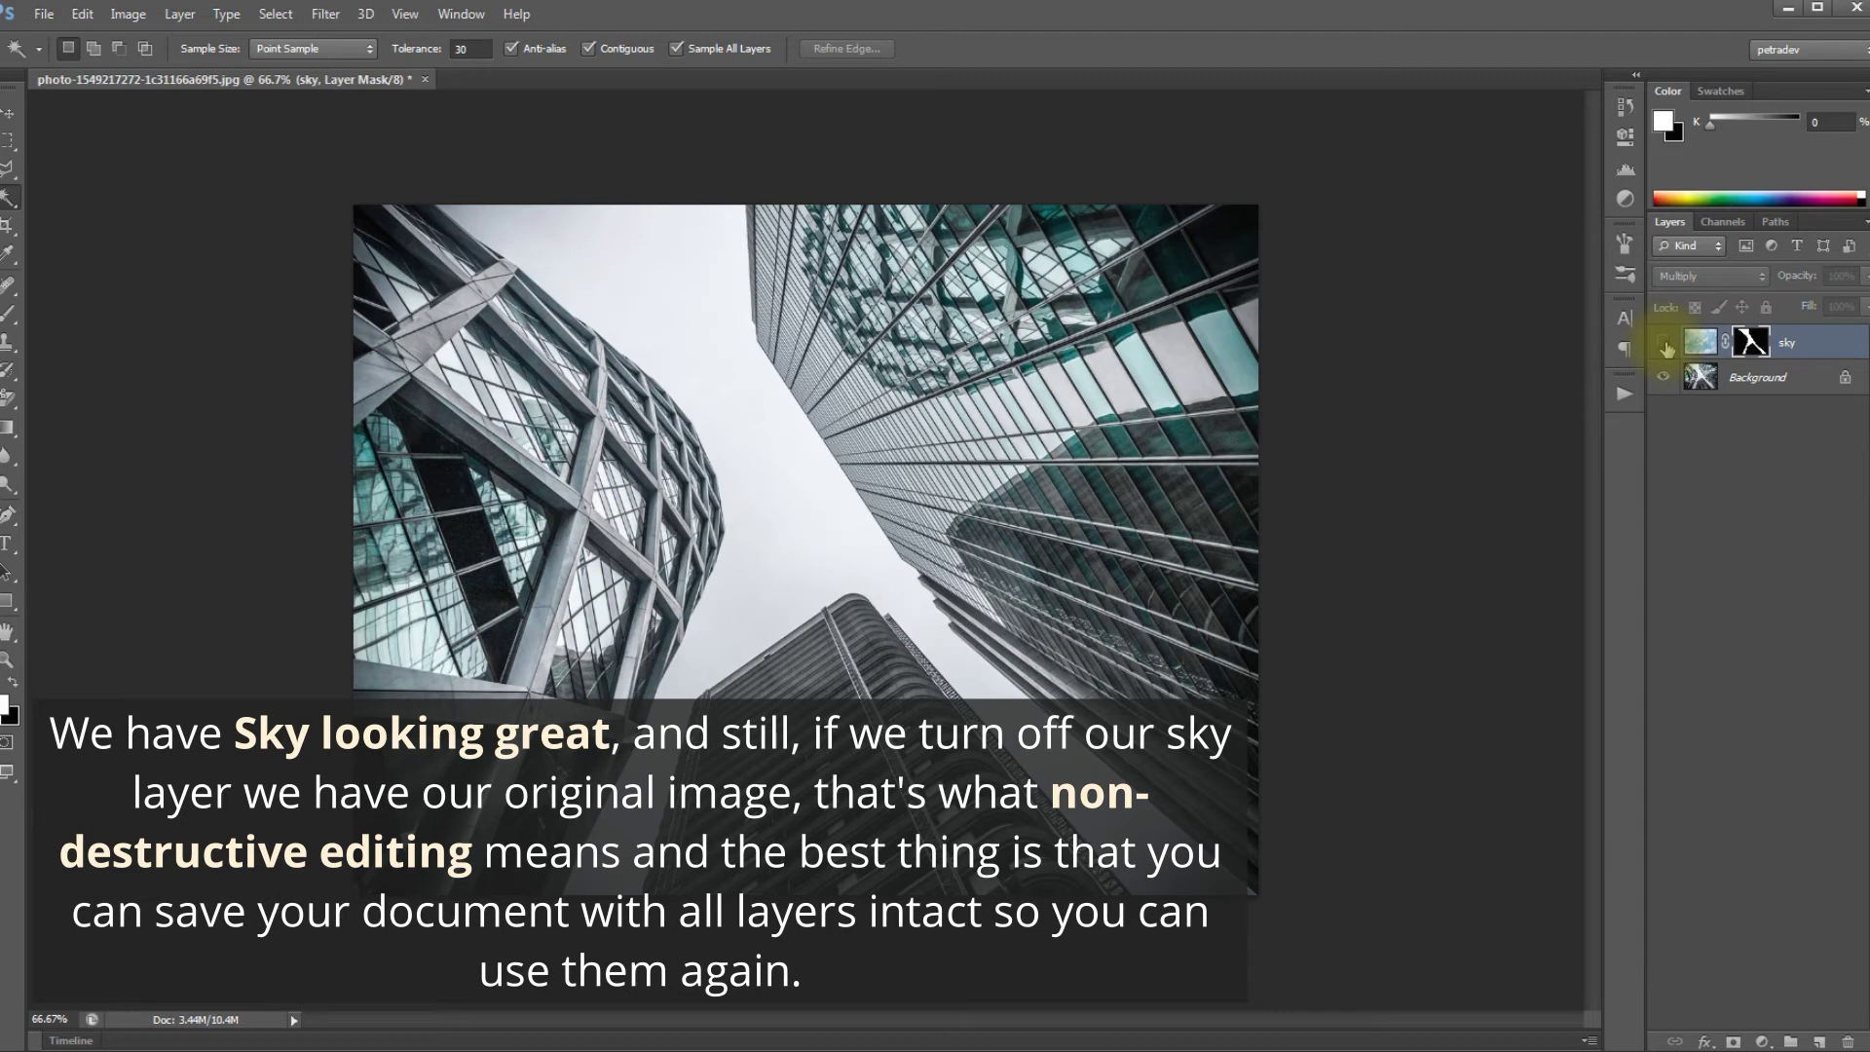
click(1665, 344)
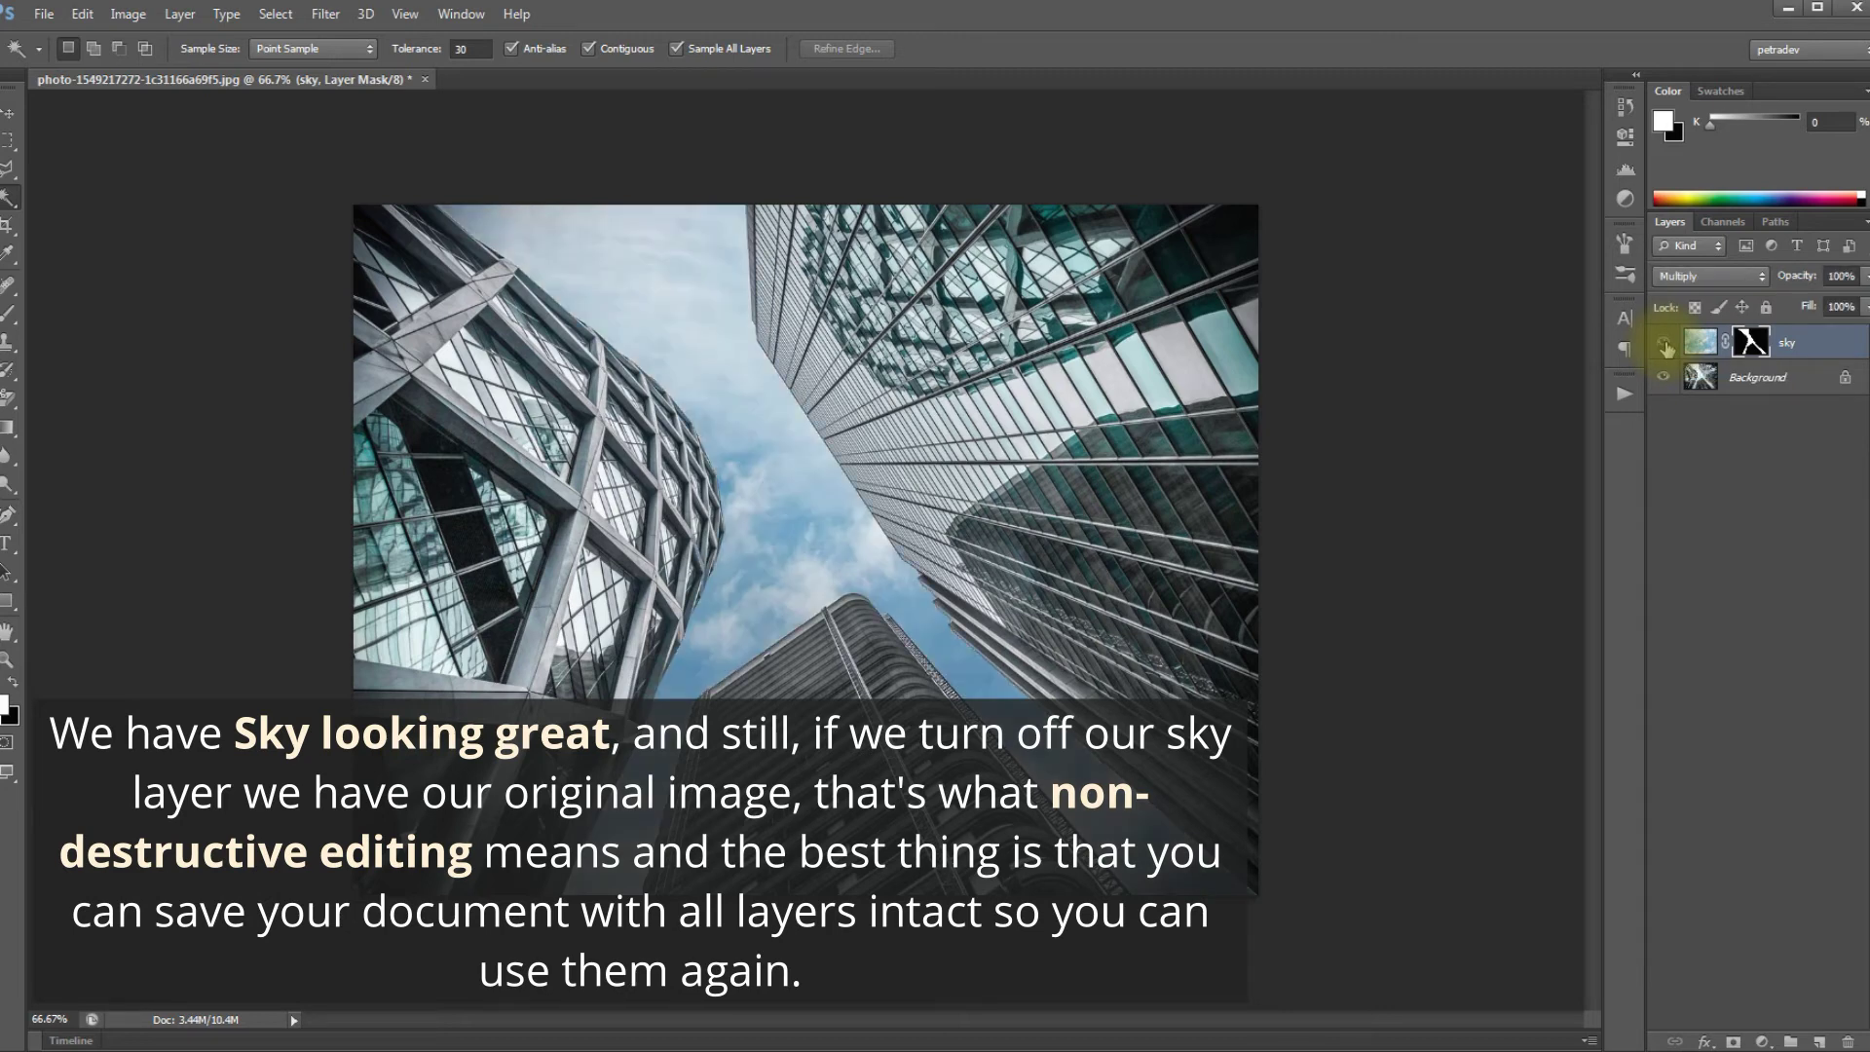
click(1664, 343)
click(1664, 344)
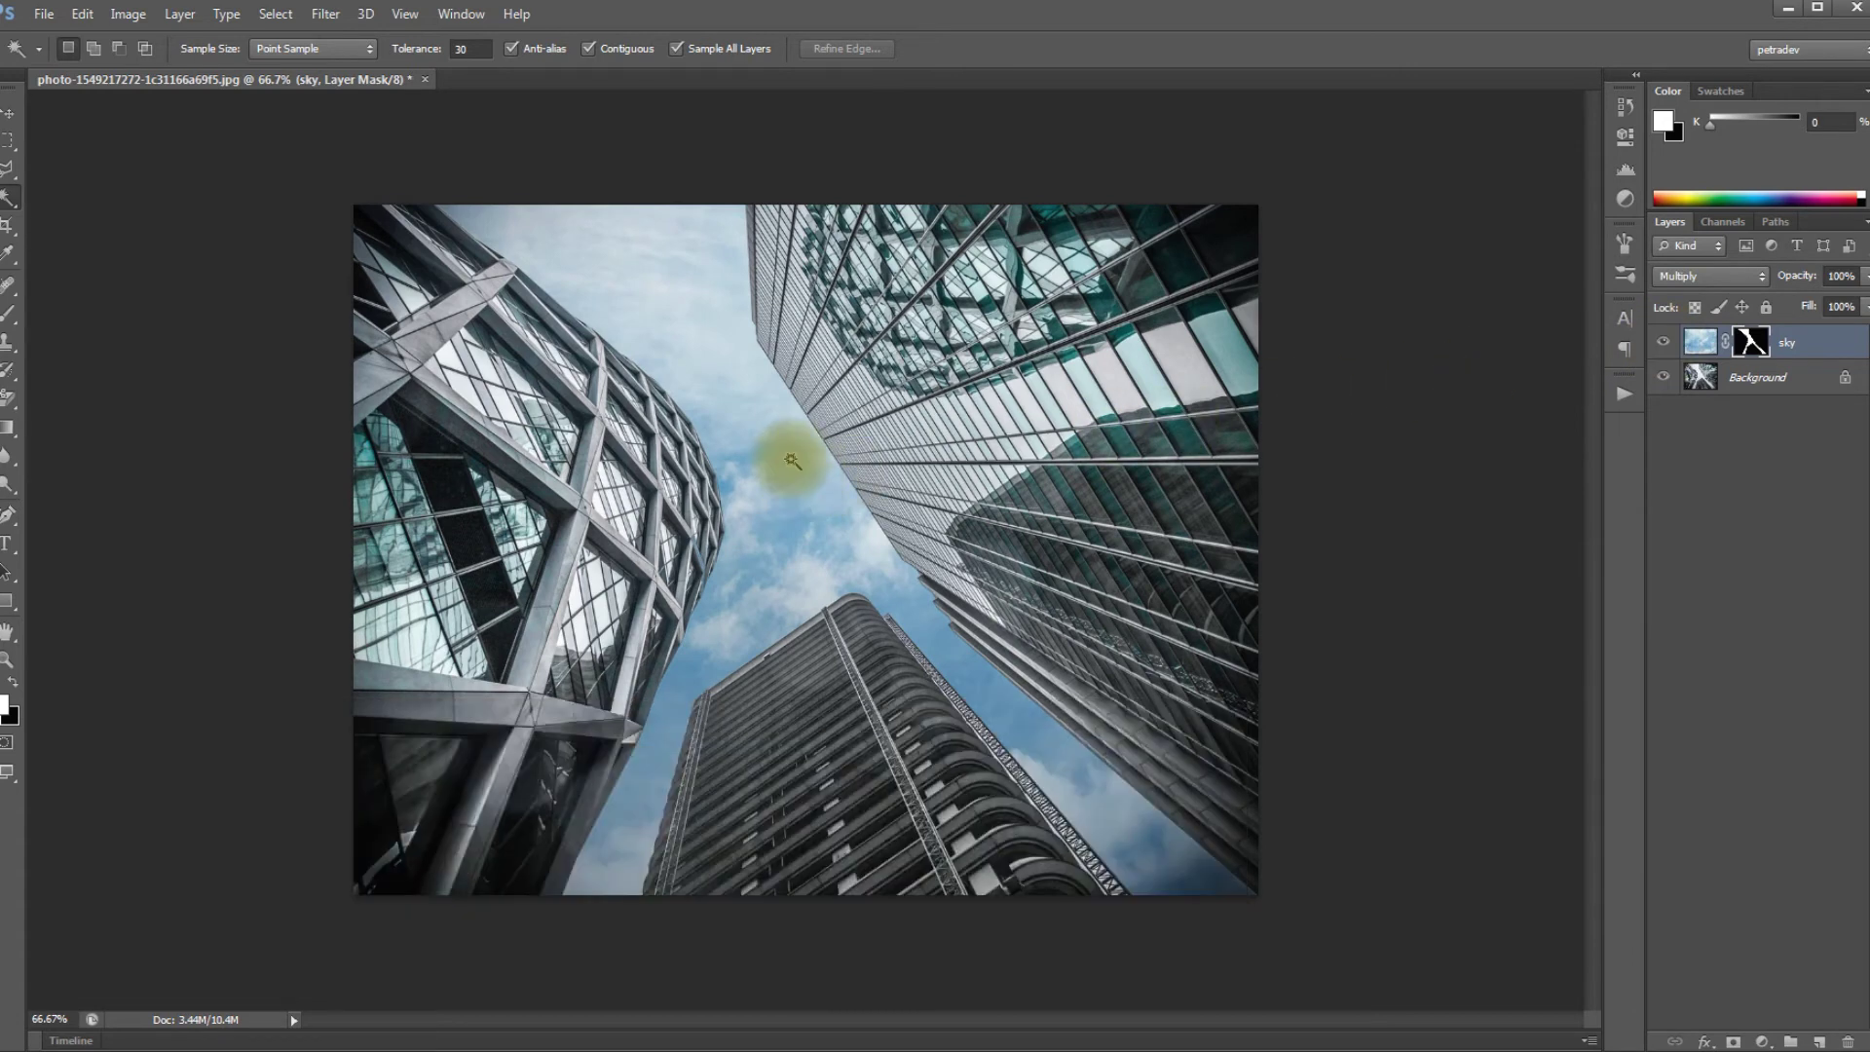
Save the layered document as a Photoshop PSD named high-sky in the Images folder, with Maximize Compatibility on.
click(44, 14)
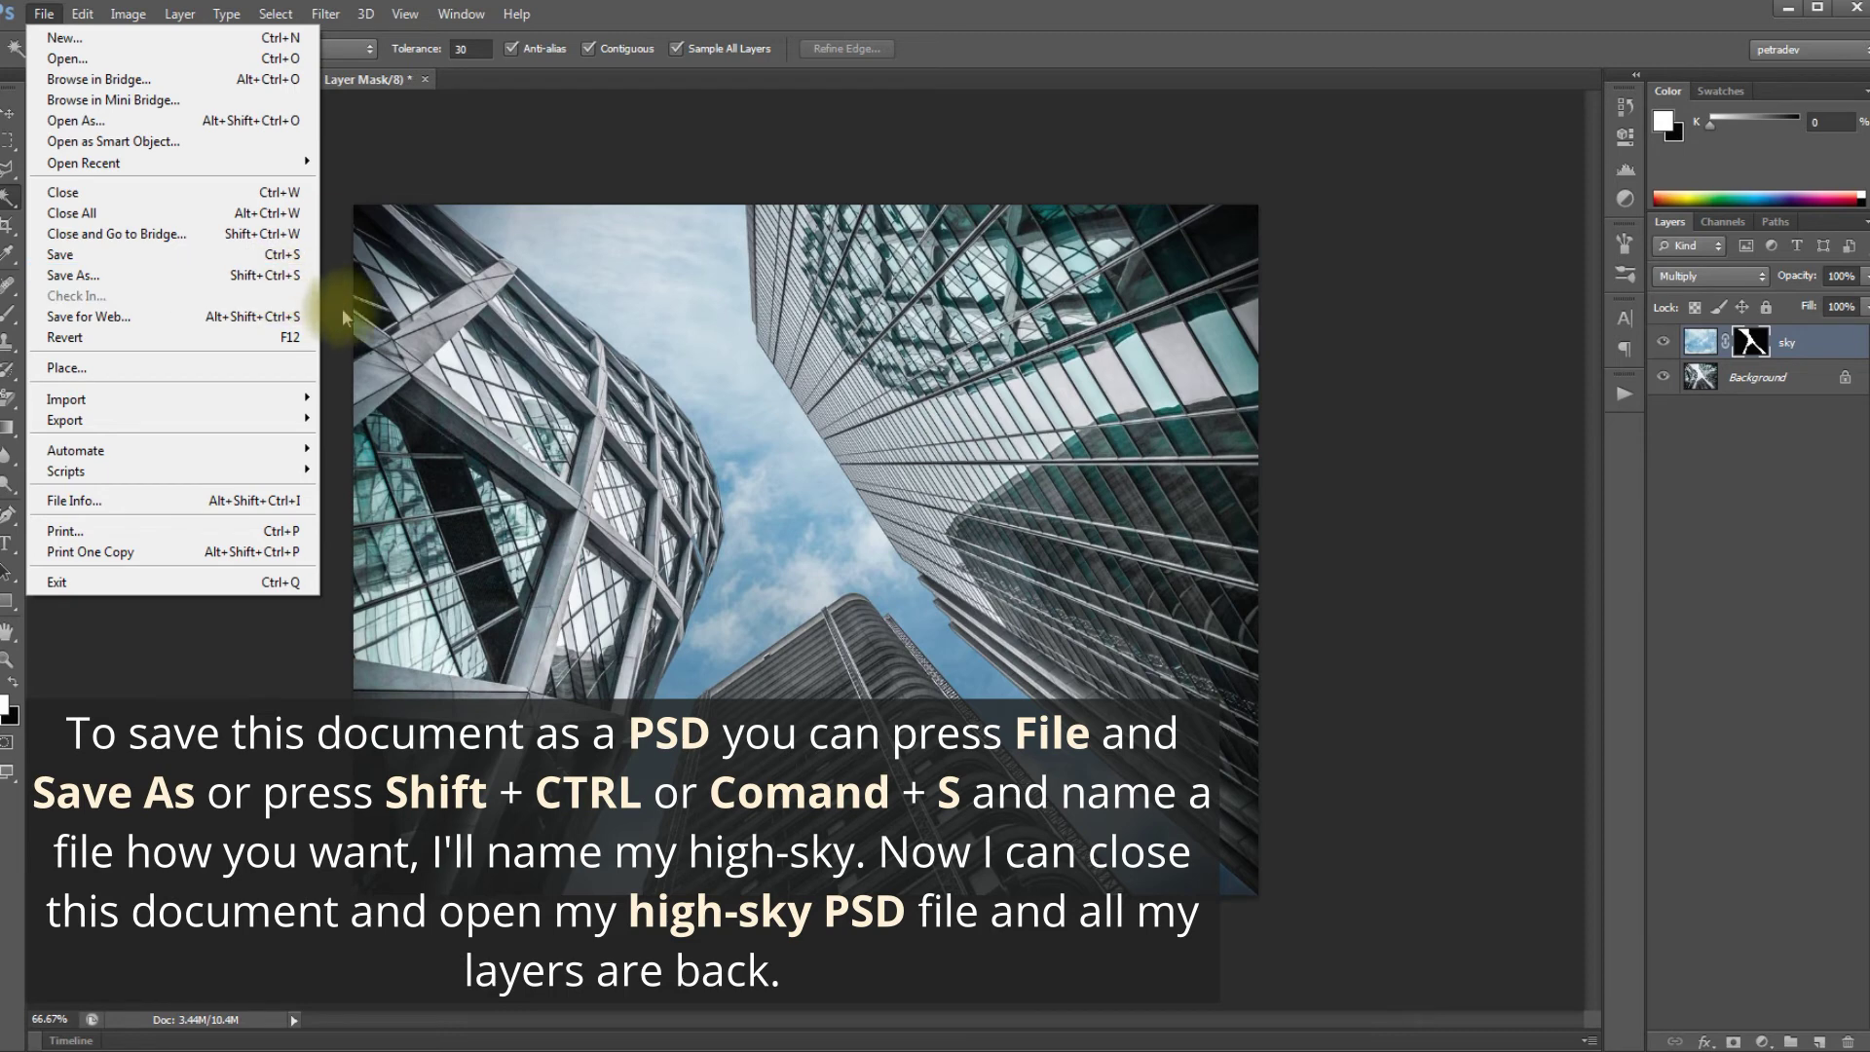
click(282, 672)
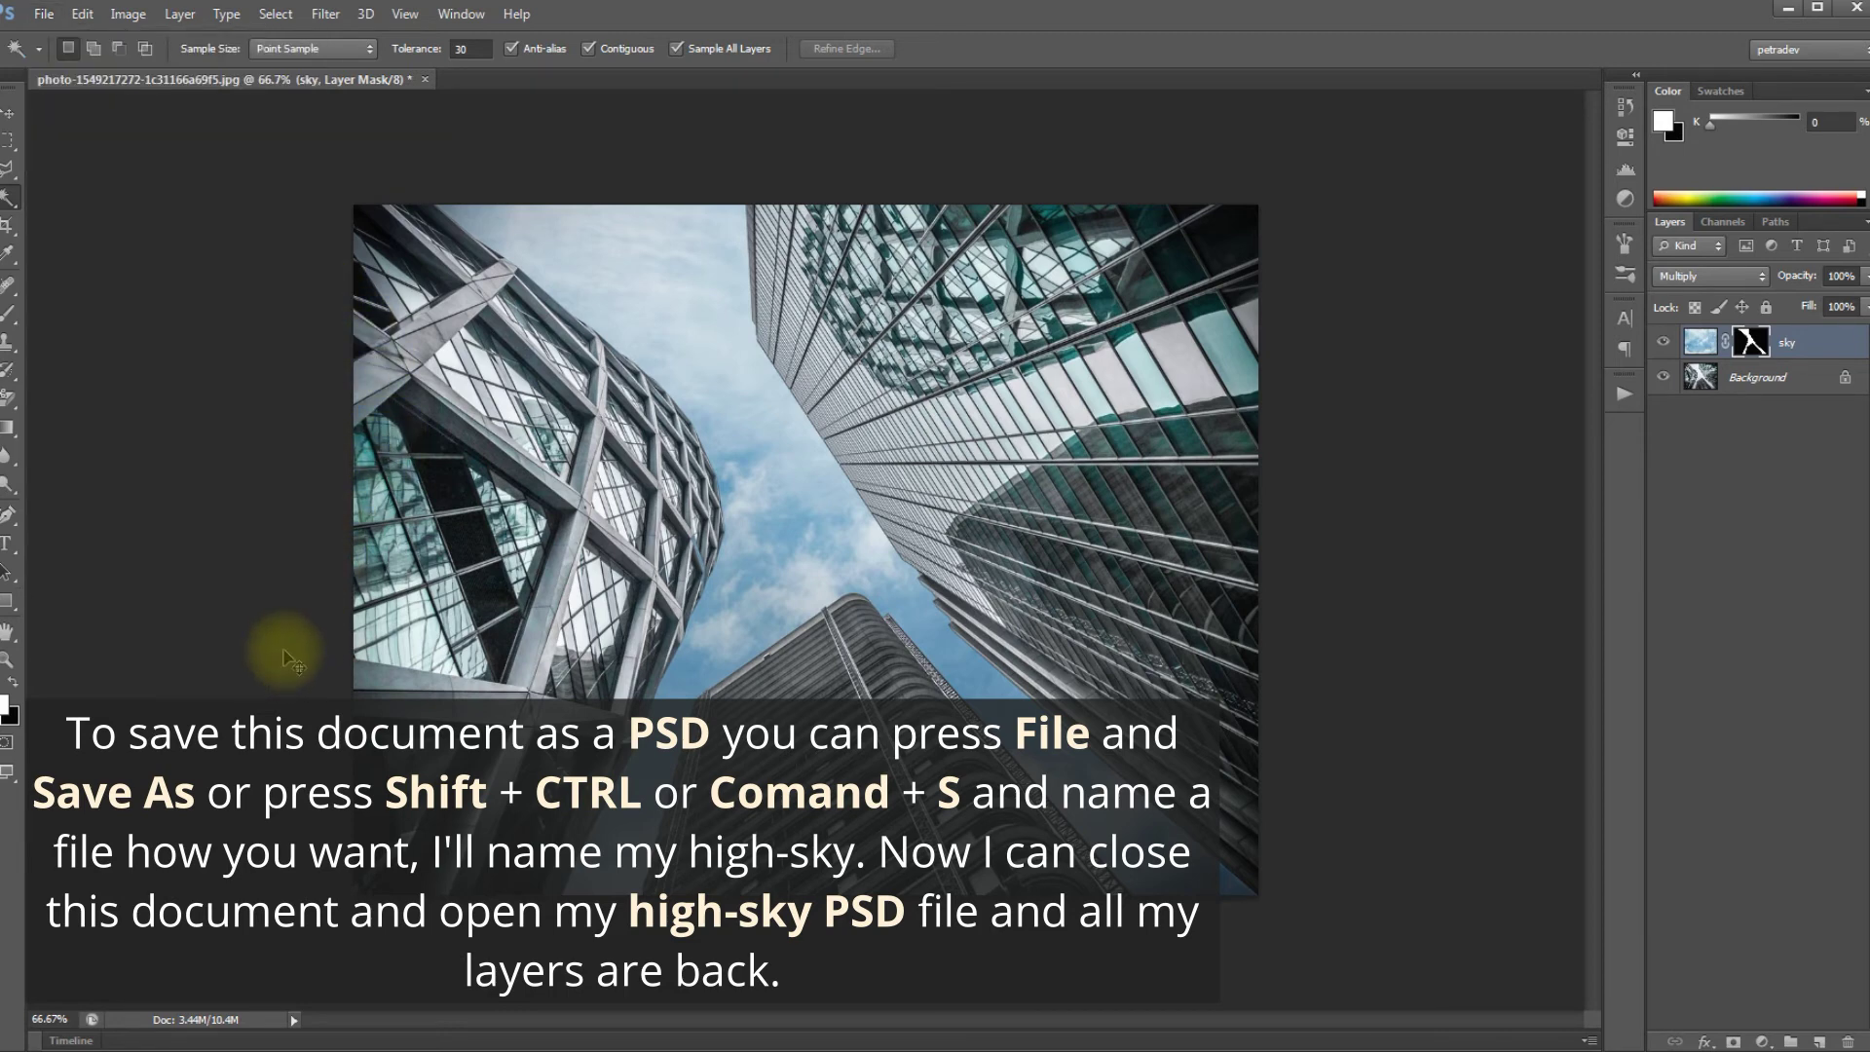
key(ctrl+shift+s)
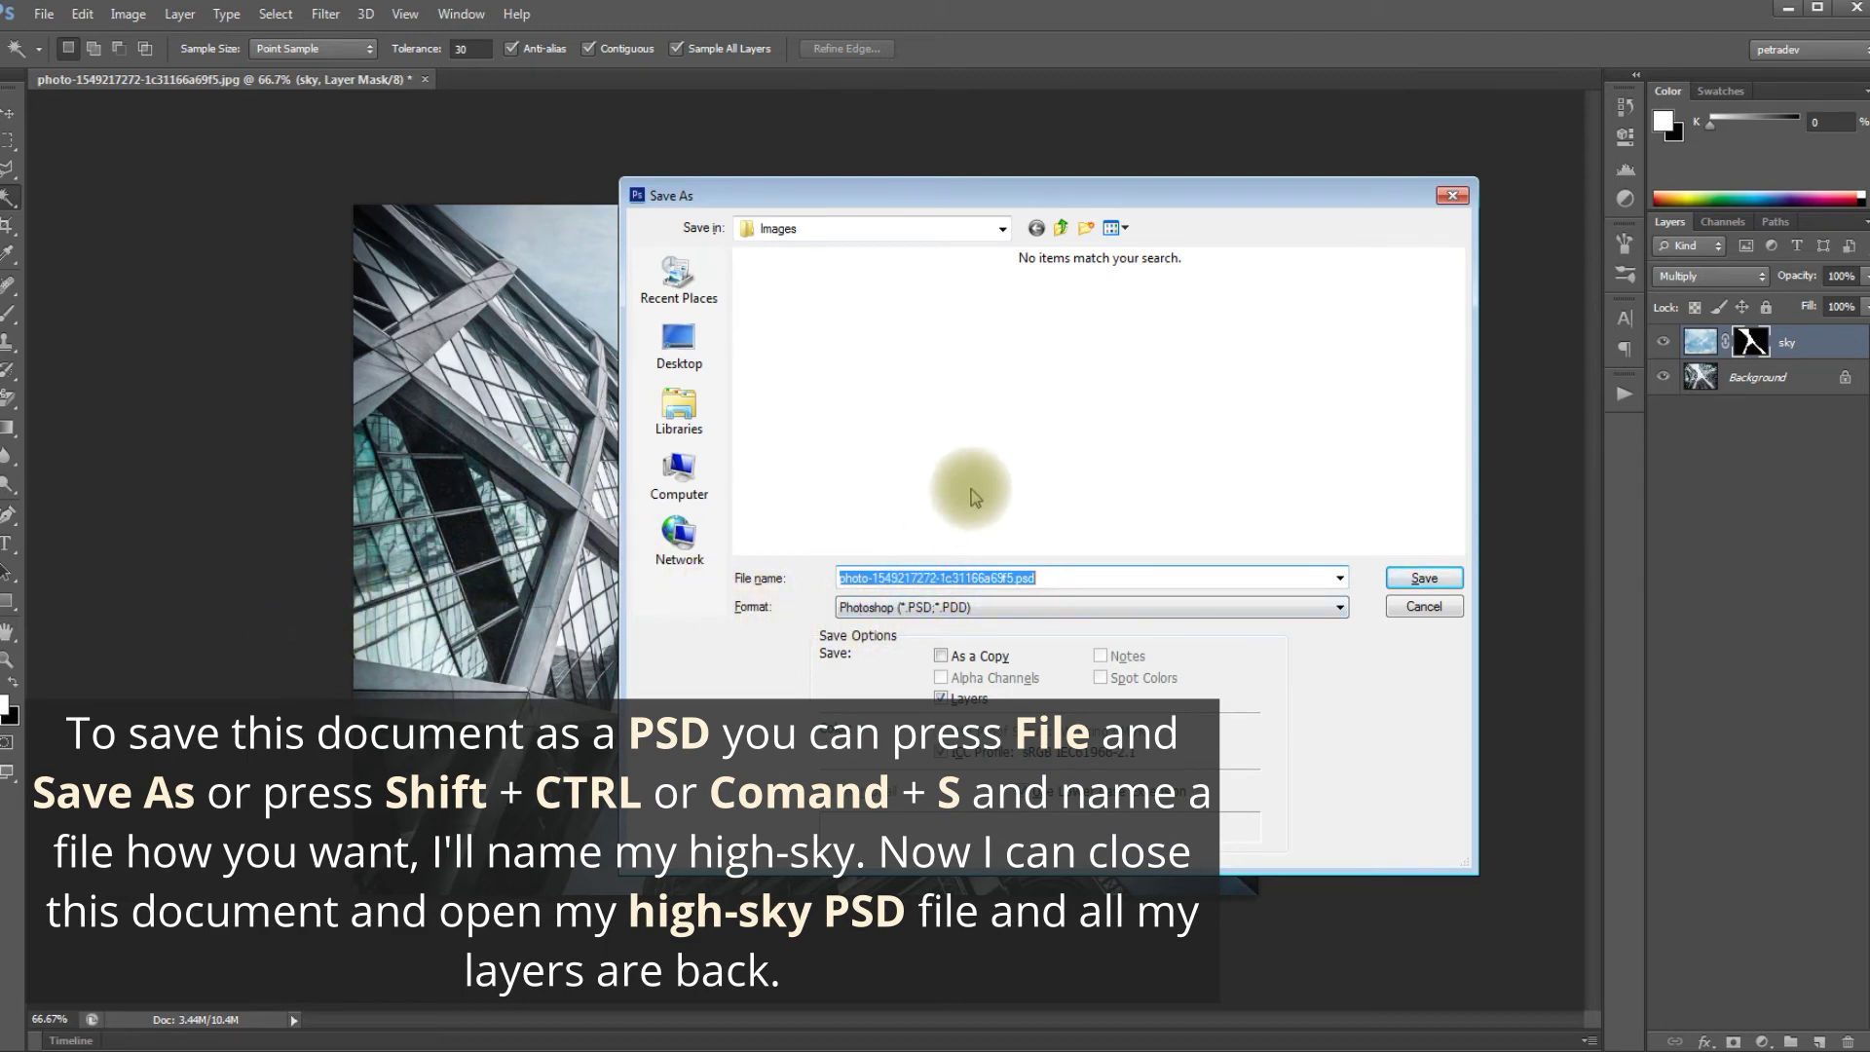
text(h)
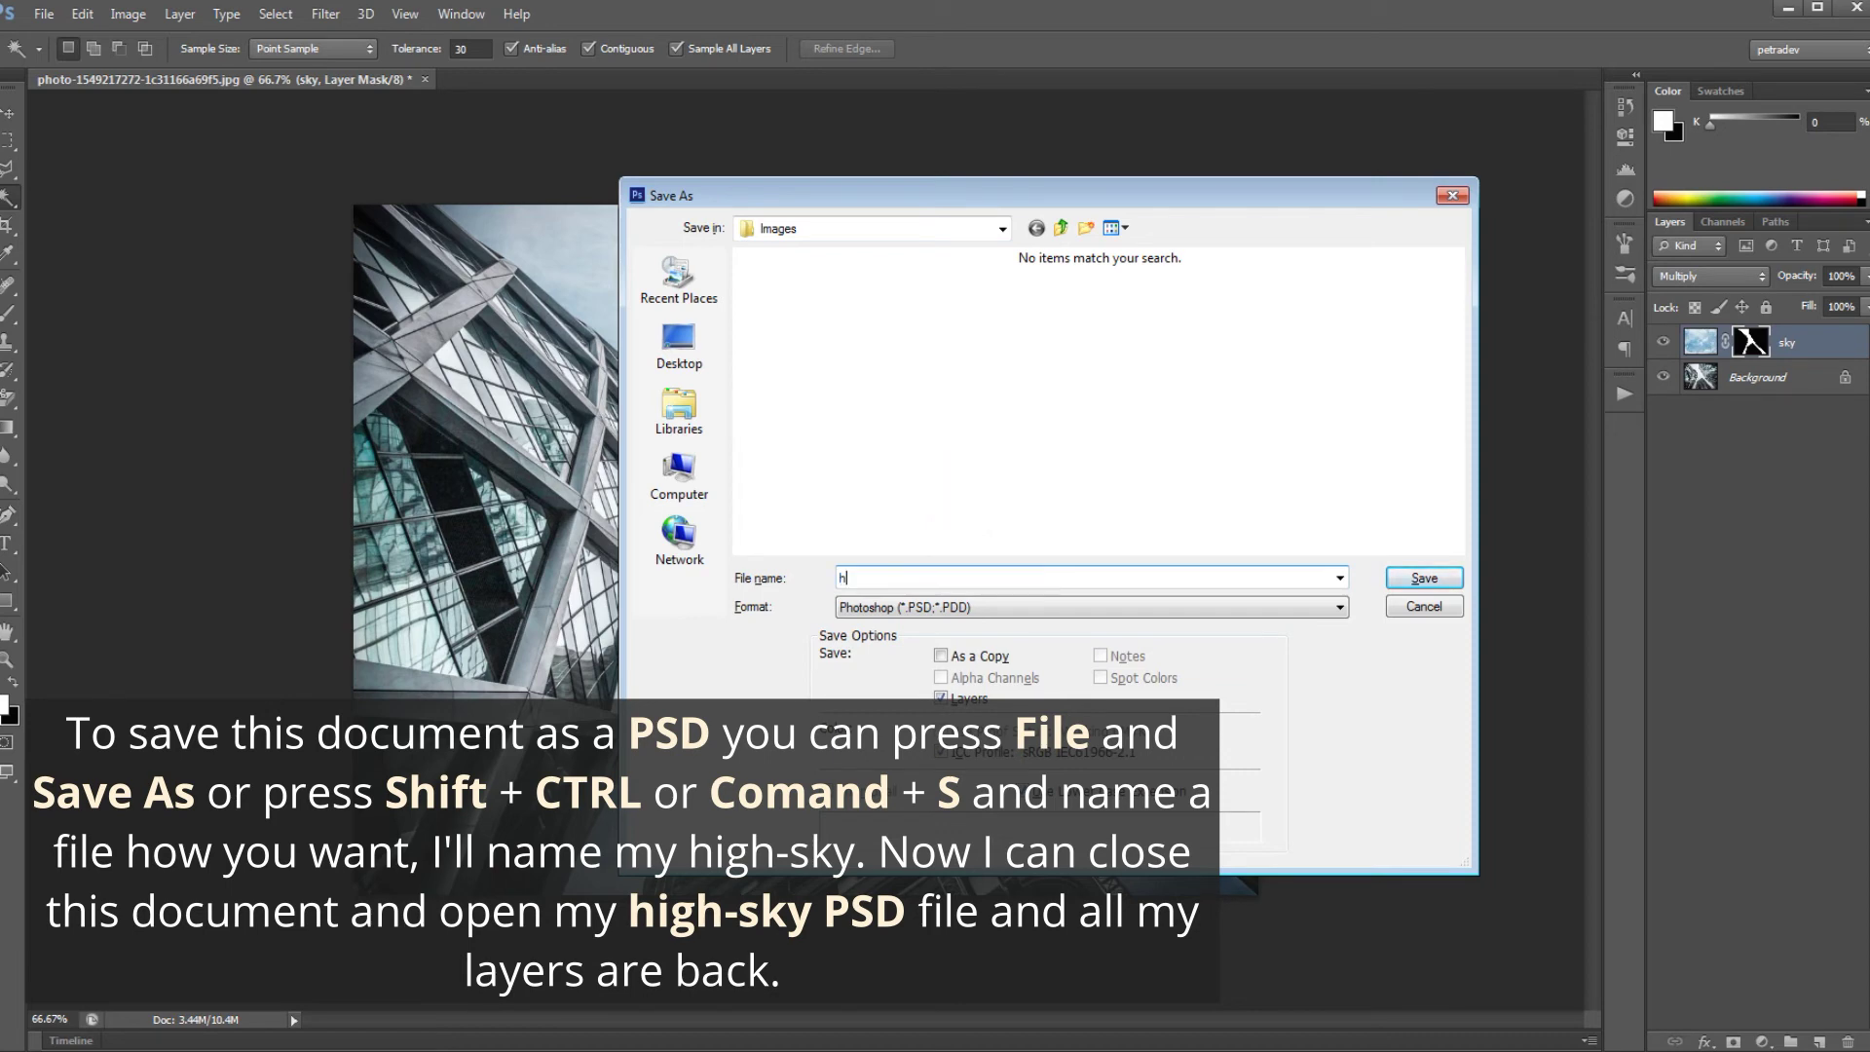
text(igh-sky)
click(1424, 580)
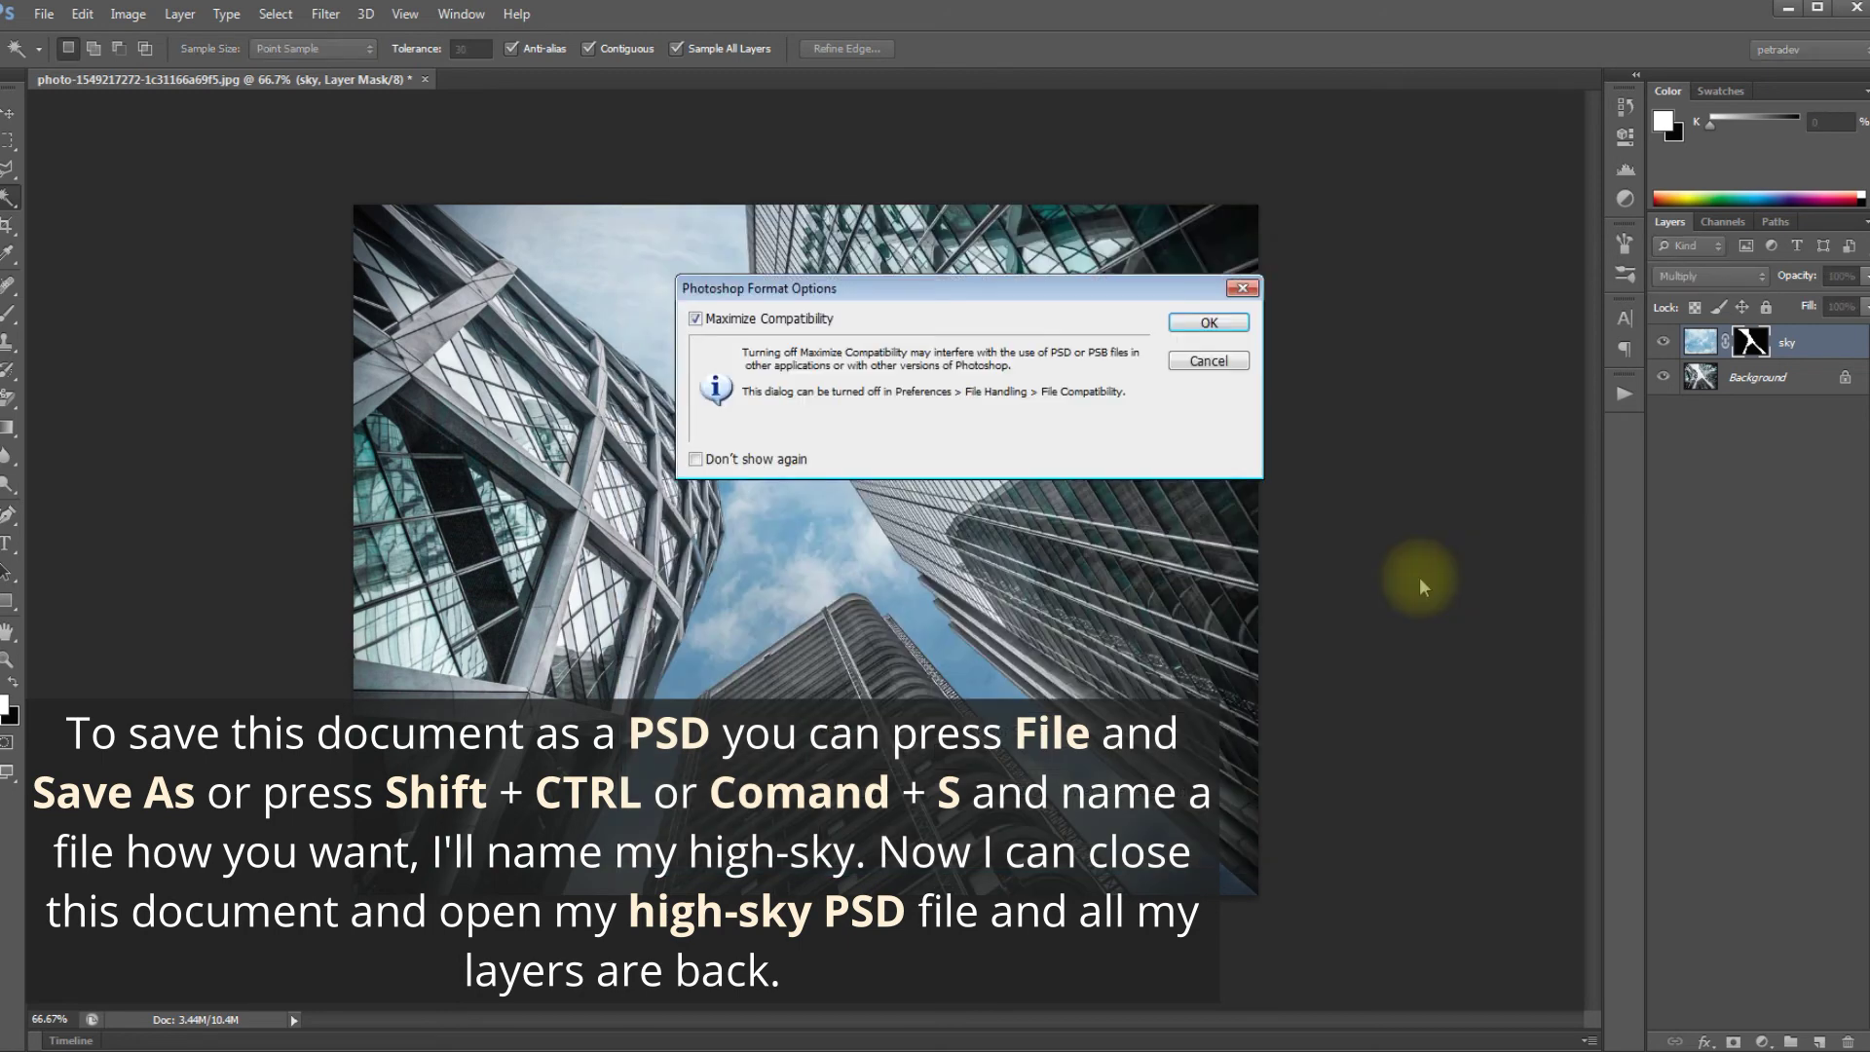
click(1209, 322)
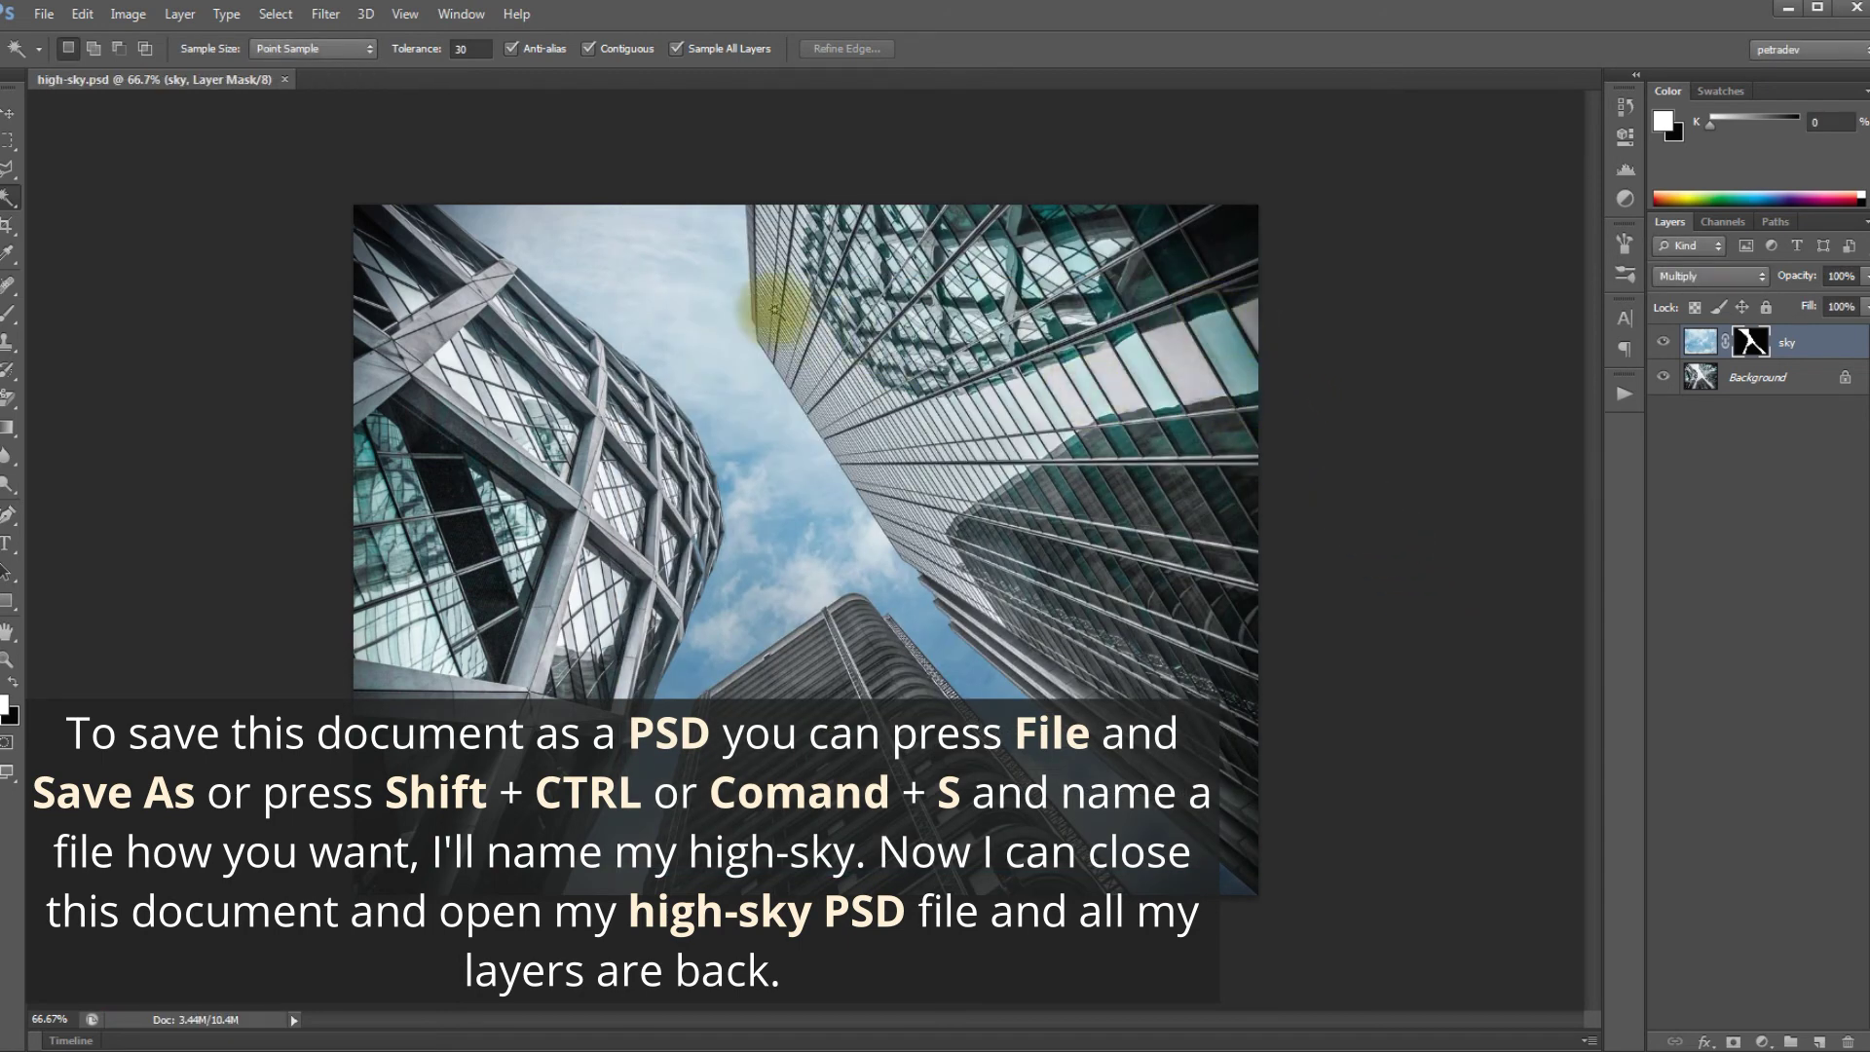
Close the saved document and reopen high-sky.psd from the Images folder.
click(284, 80)
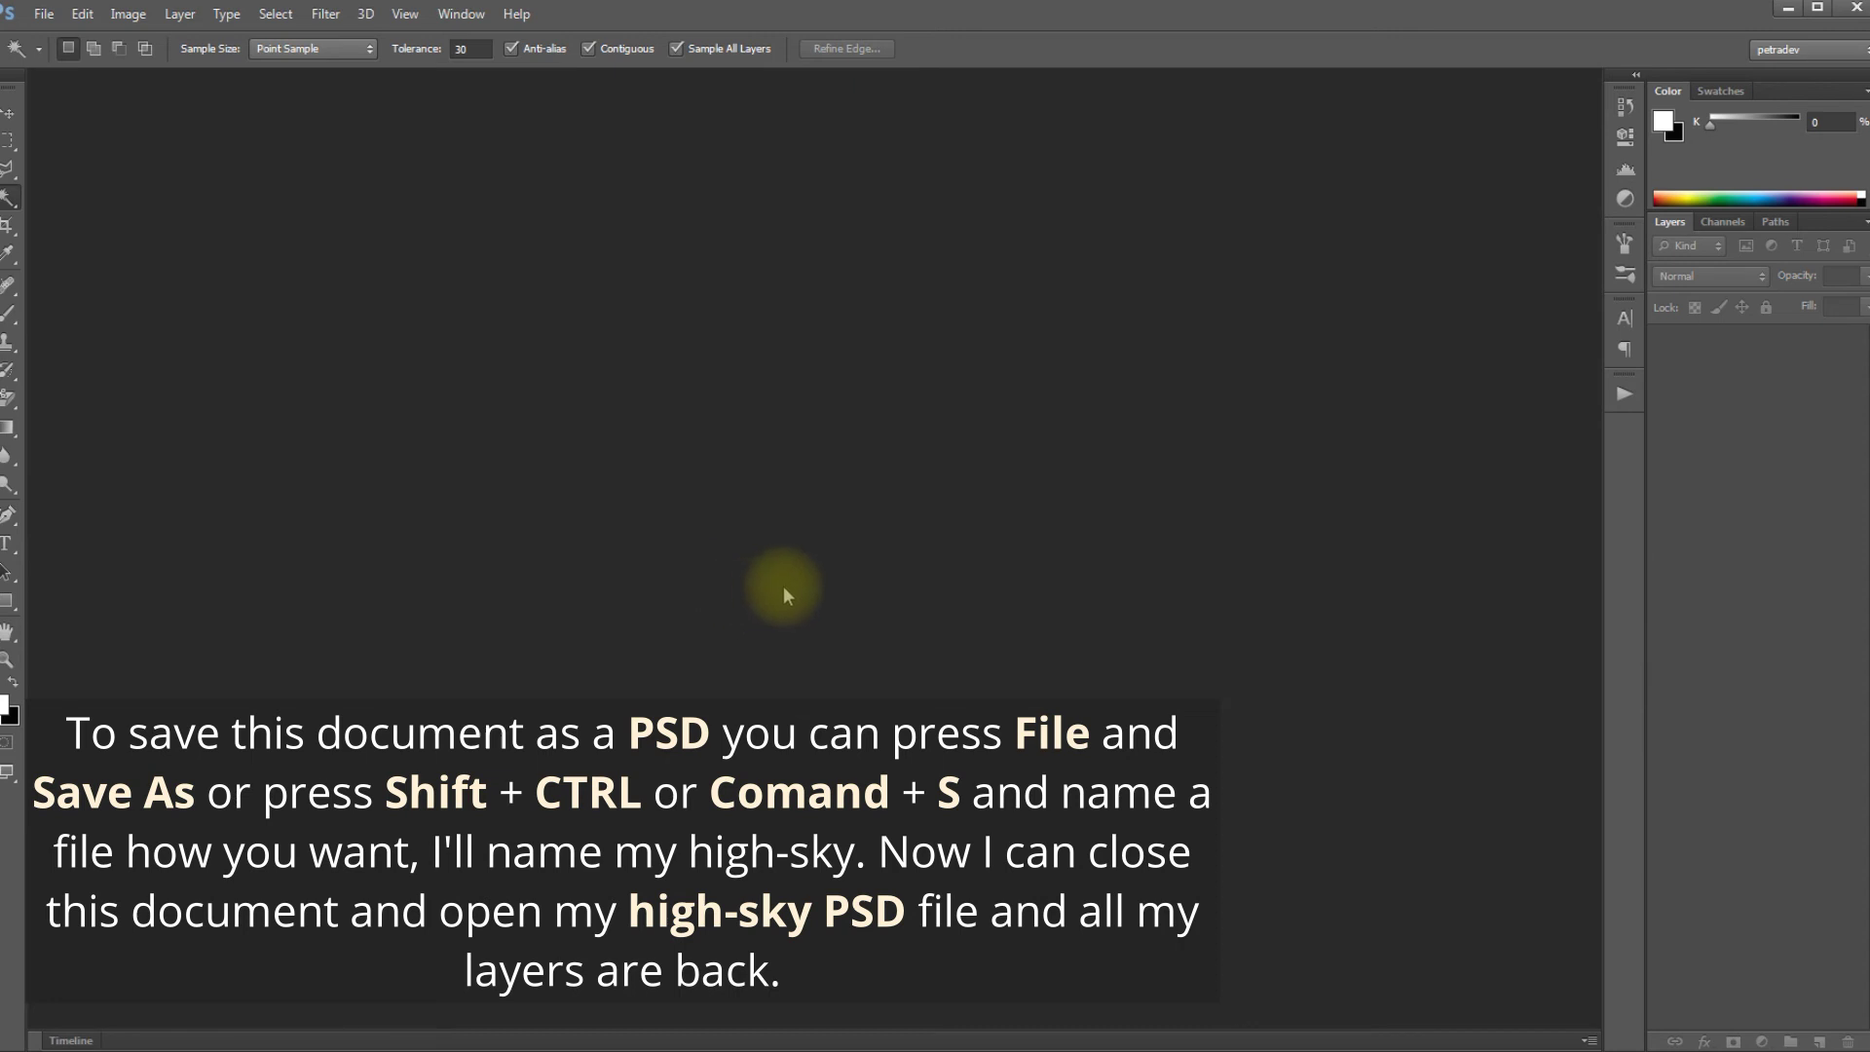
double_click(799, 546)
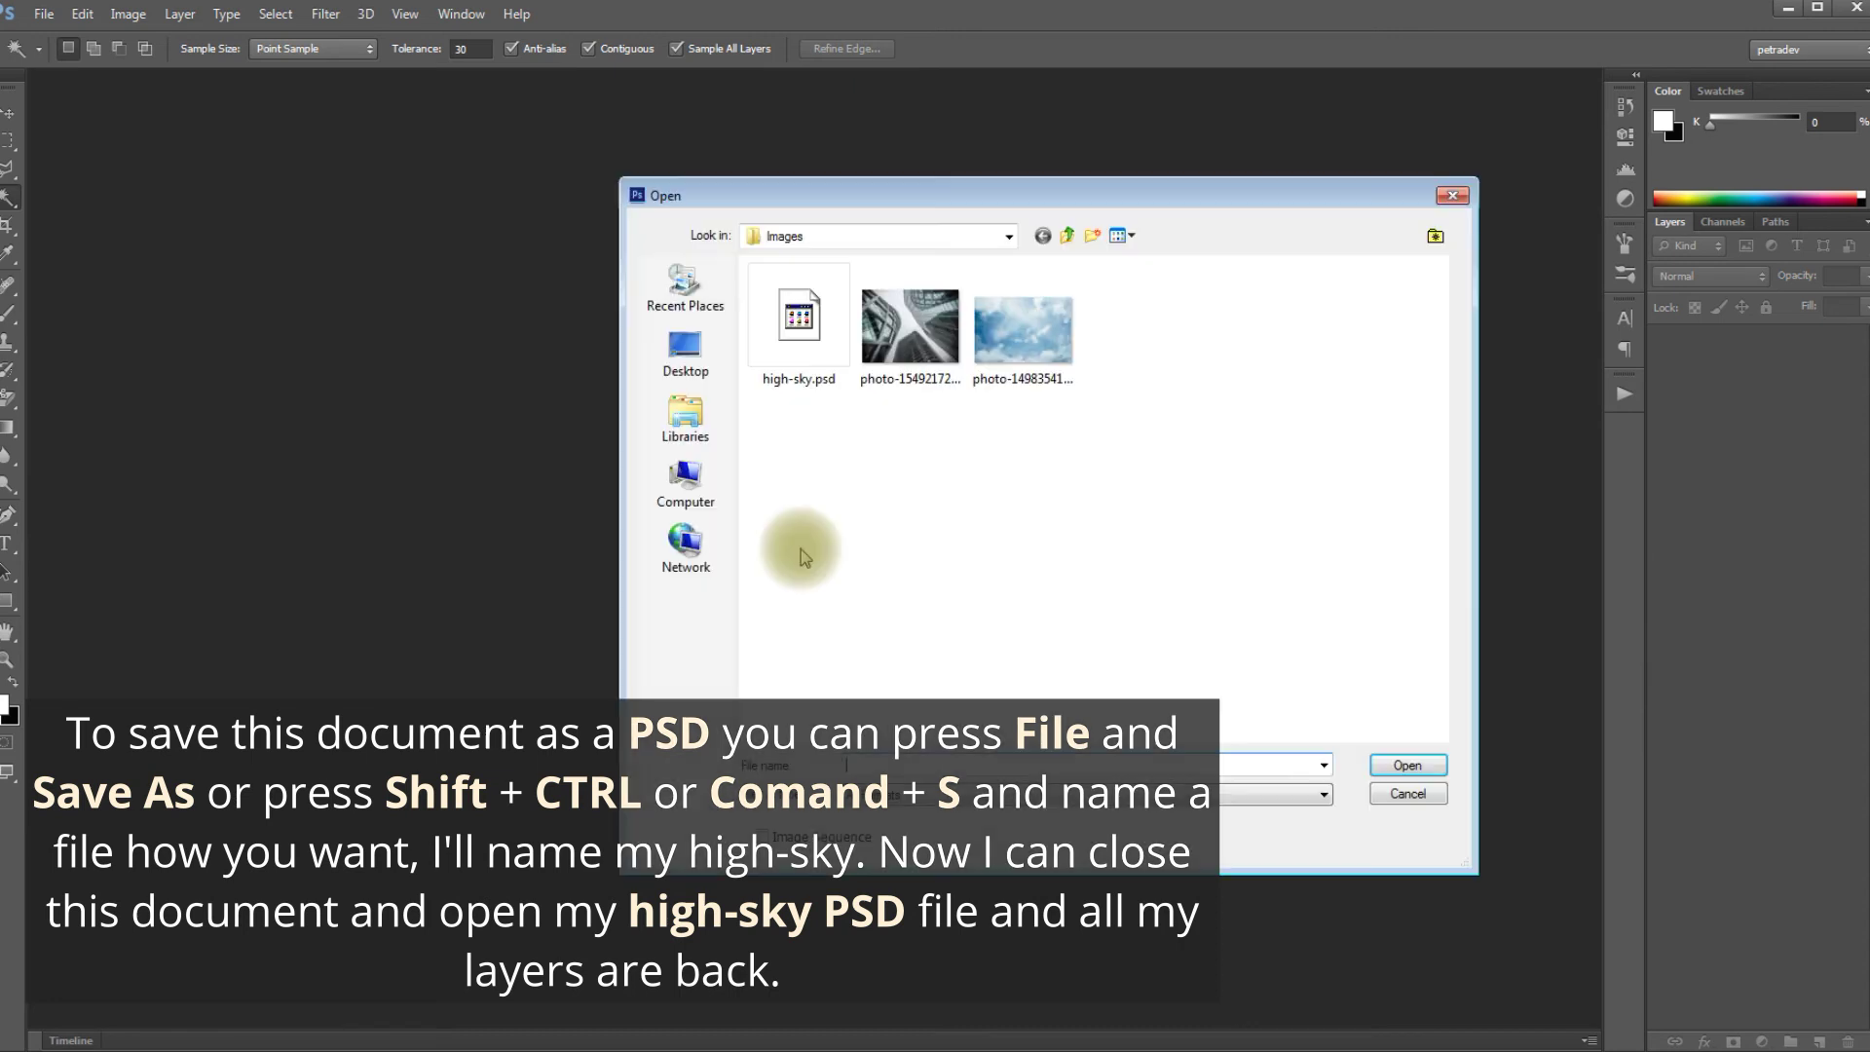
click(782, 343)
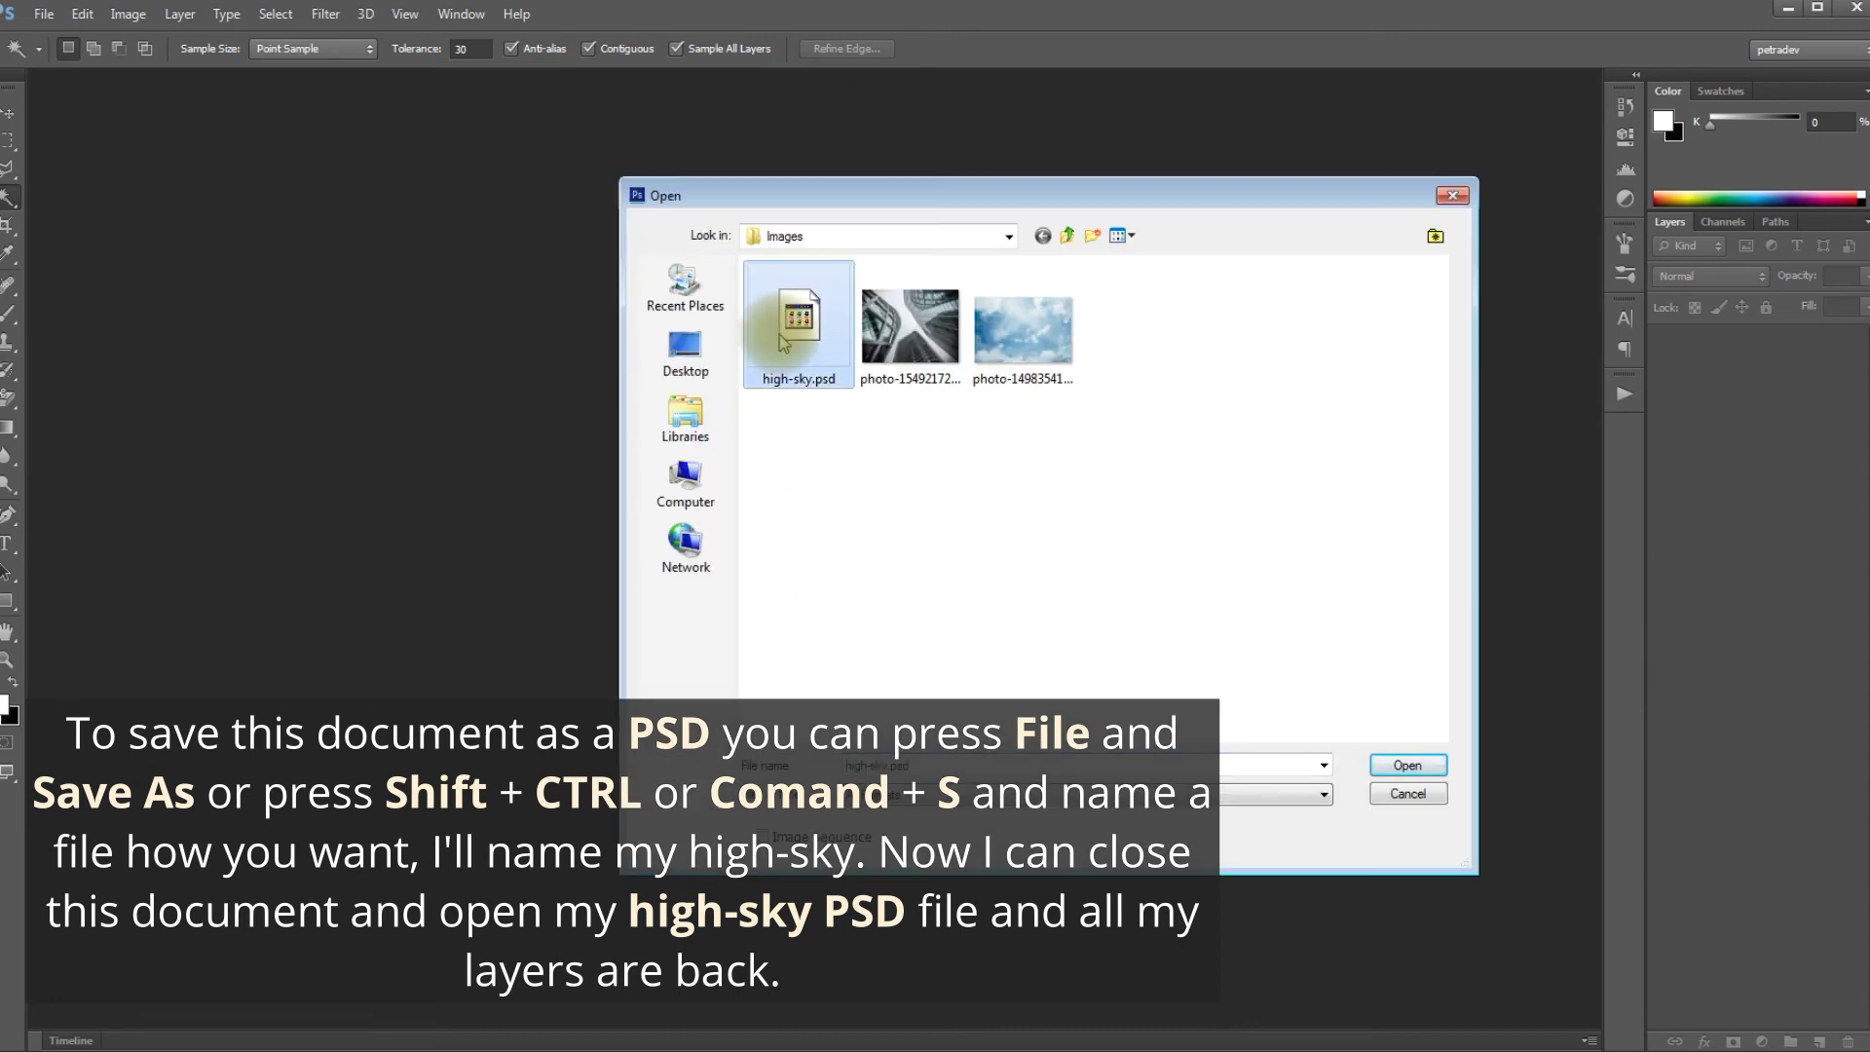
click(1408, 767)
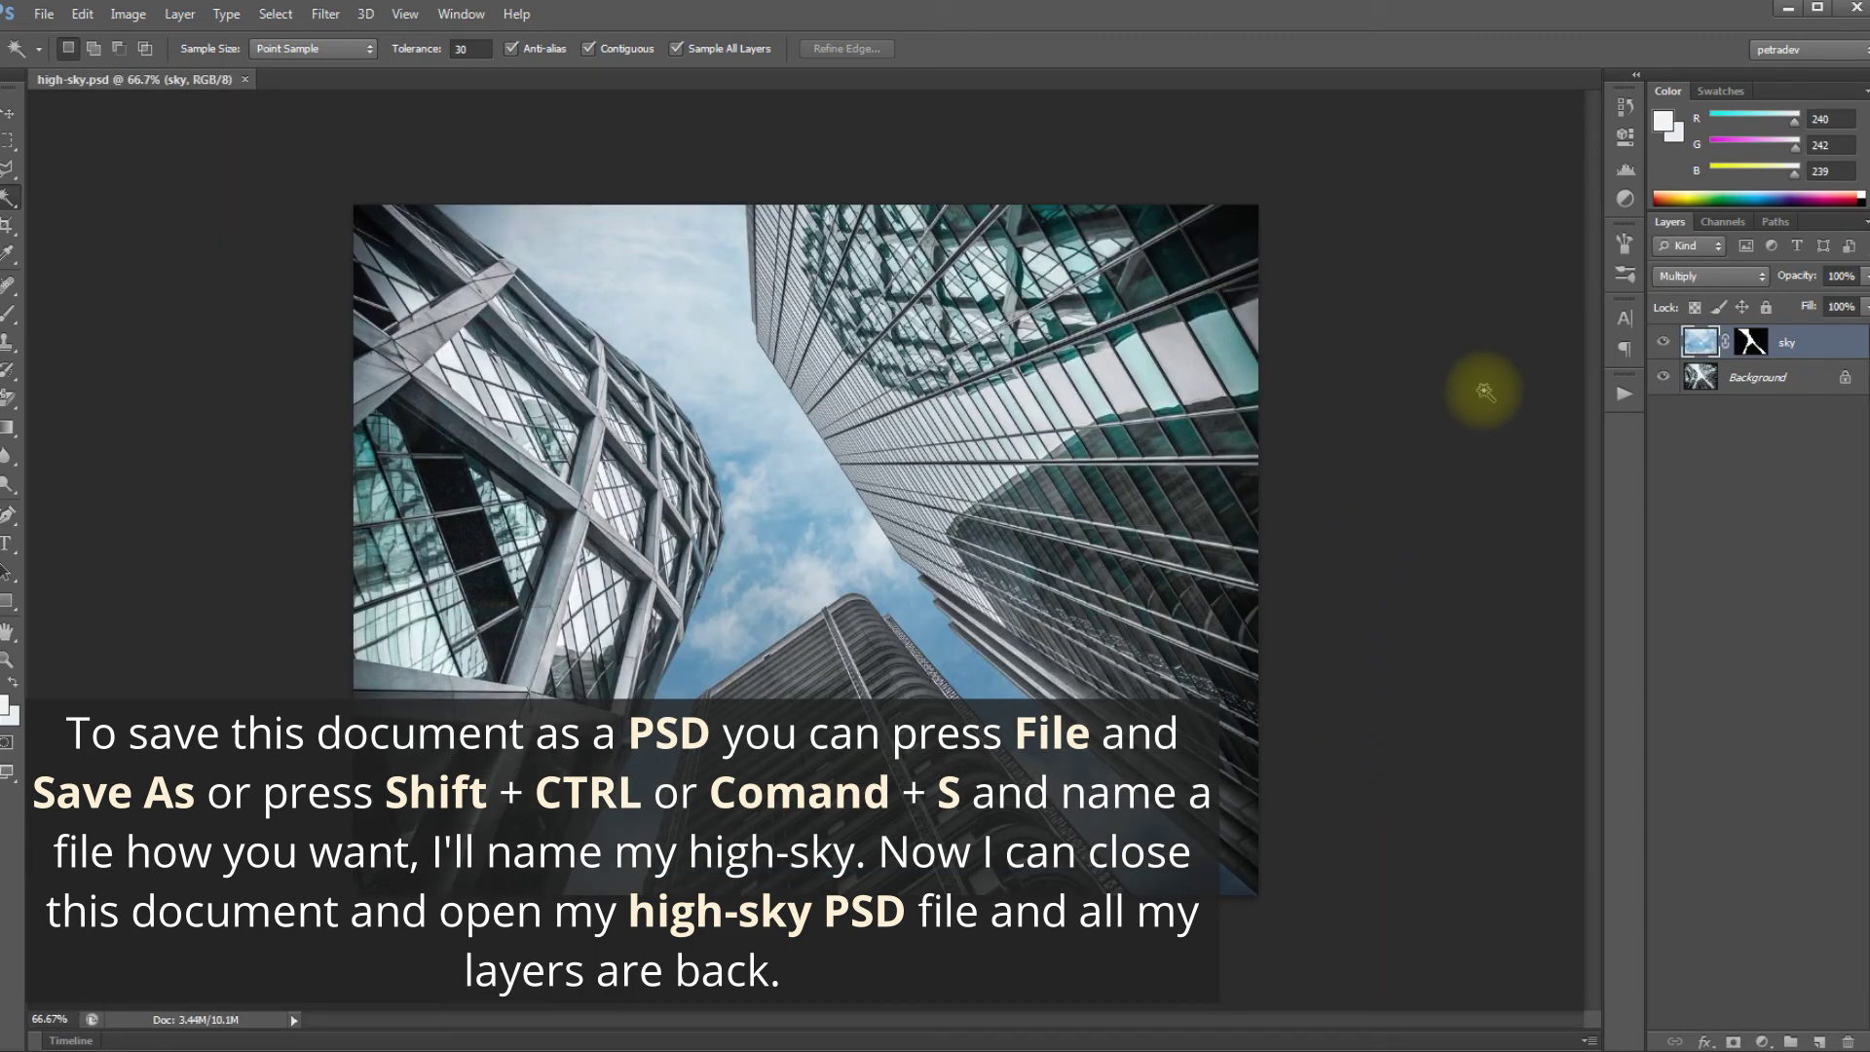
Compare the image with the sky layer hidden and shown, leaving the layer visible.
click(1663, 343)
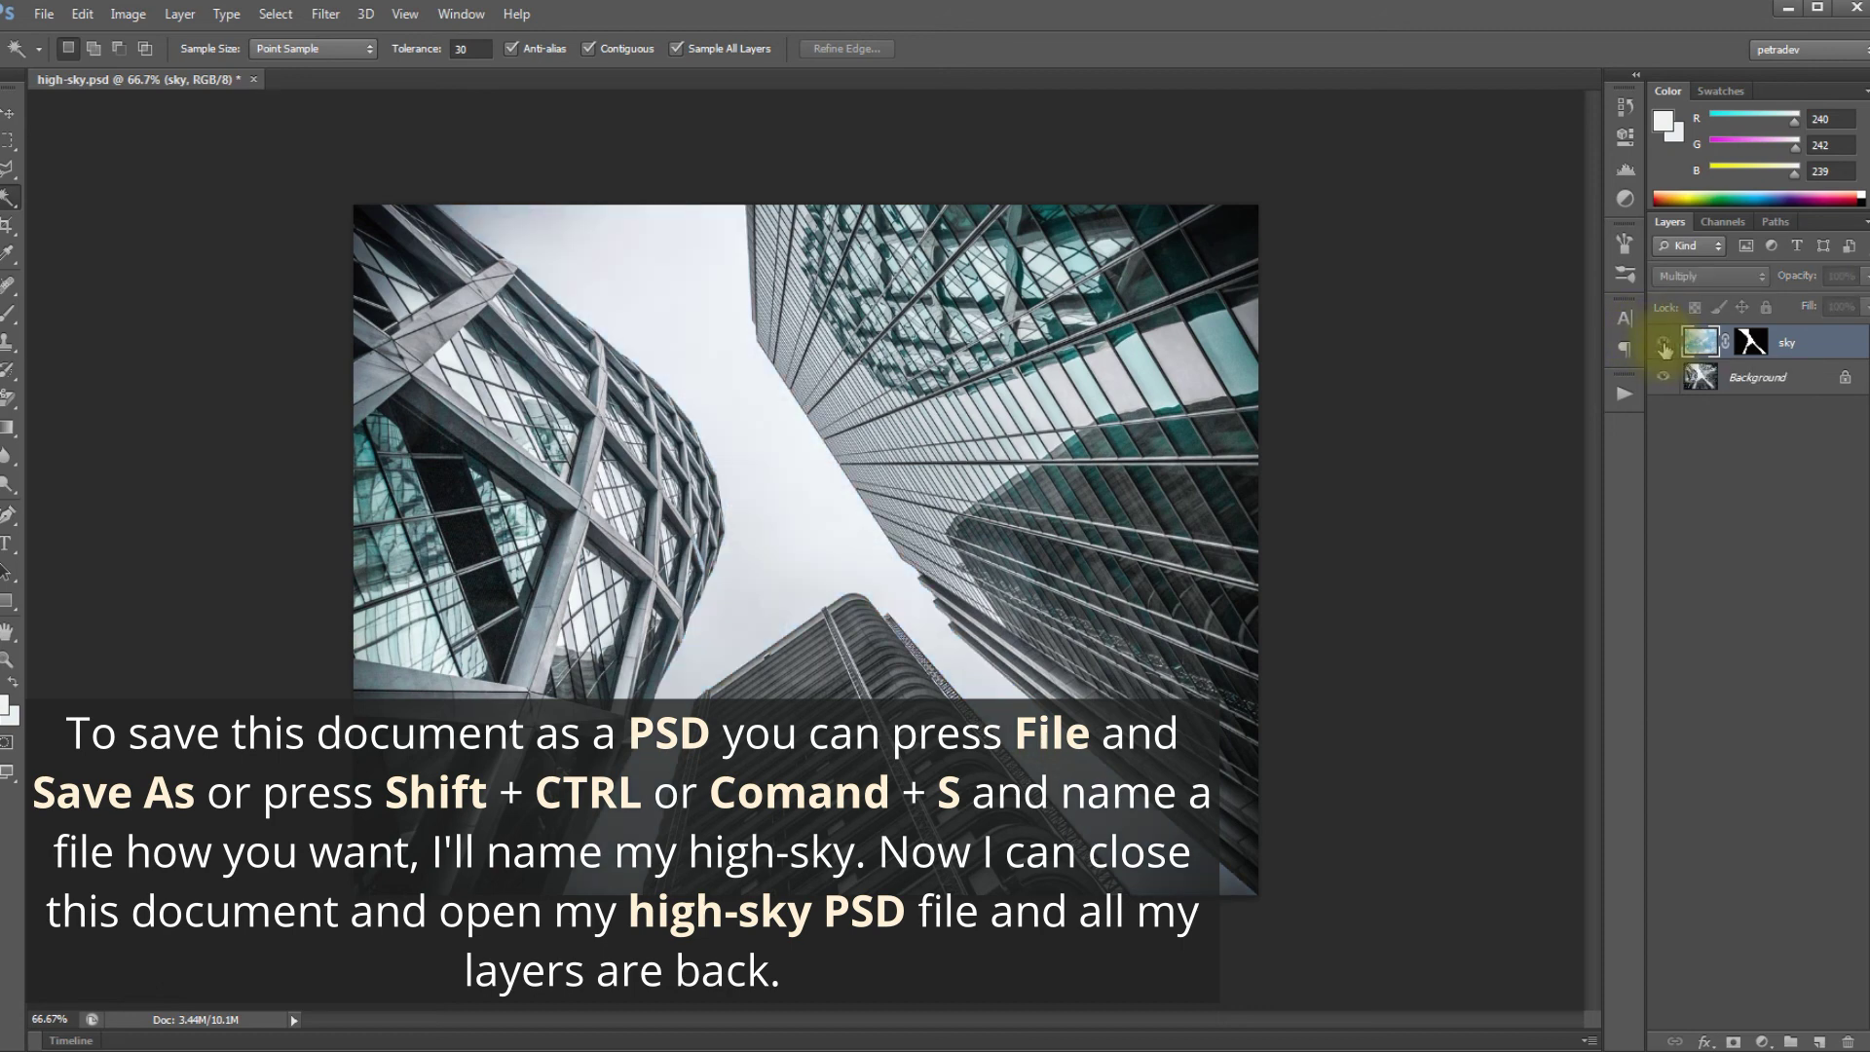
click(1663, 344)
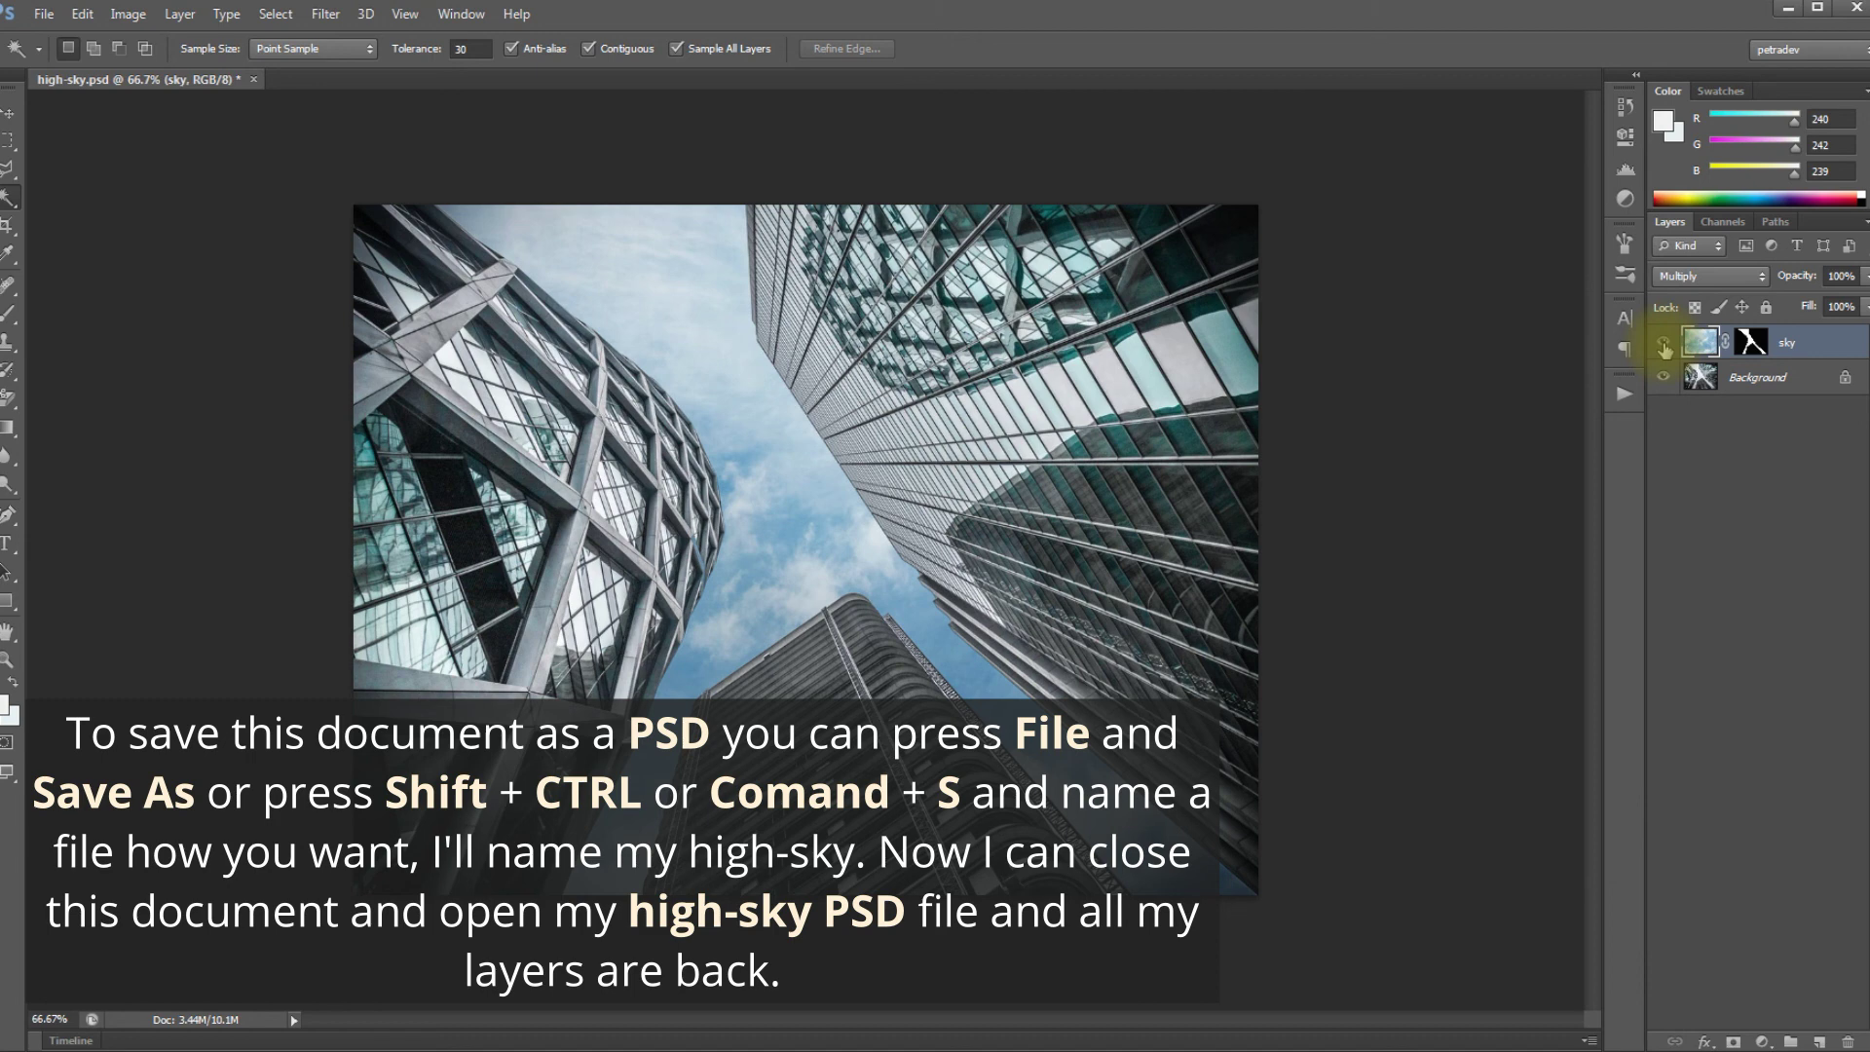
click(1664, 344)
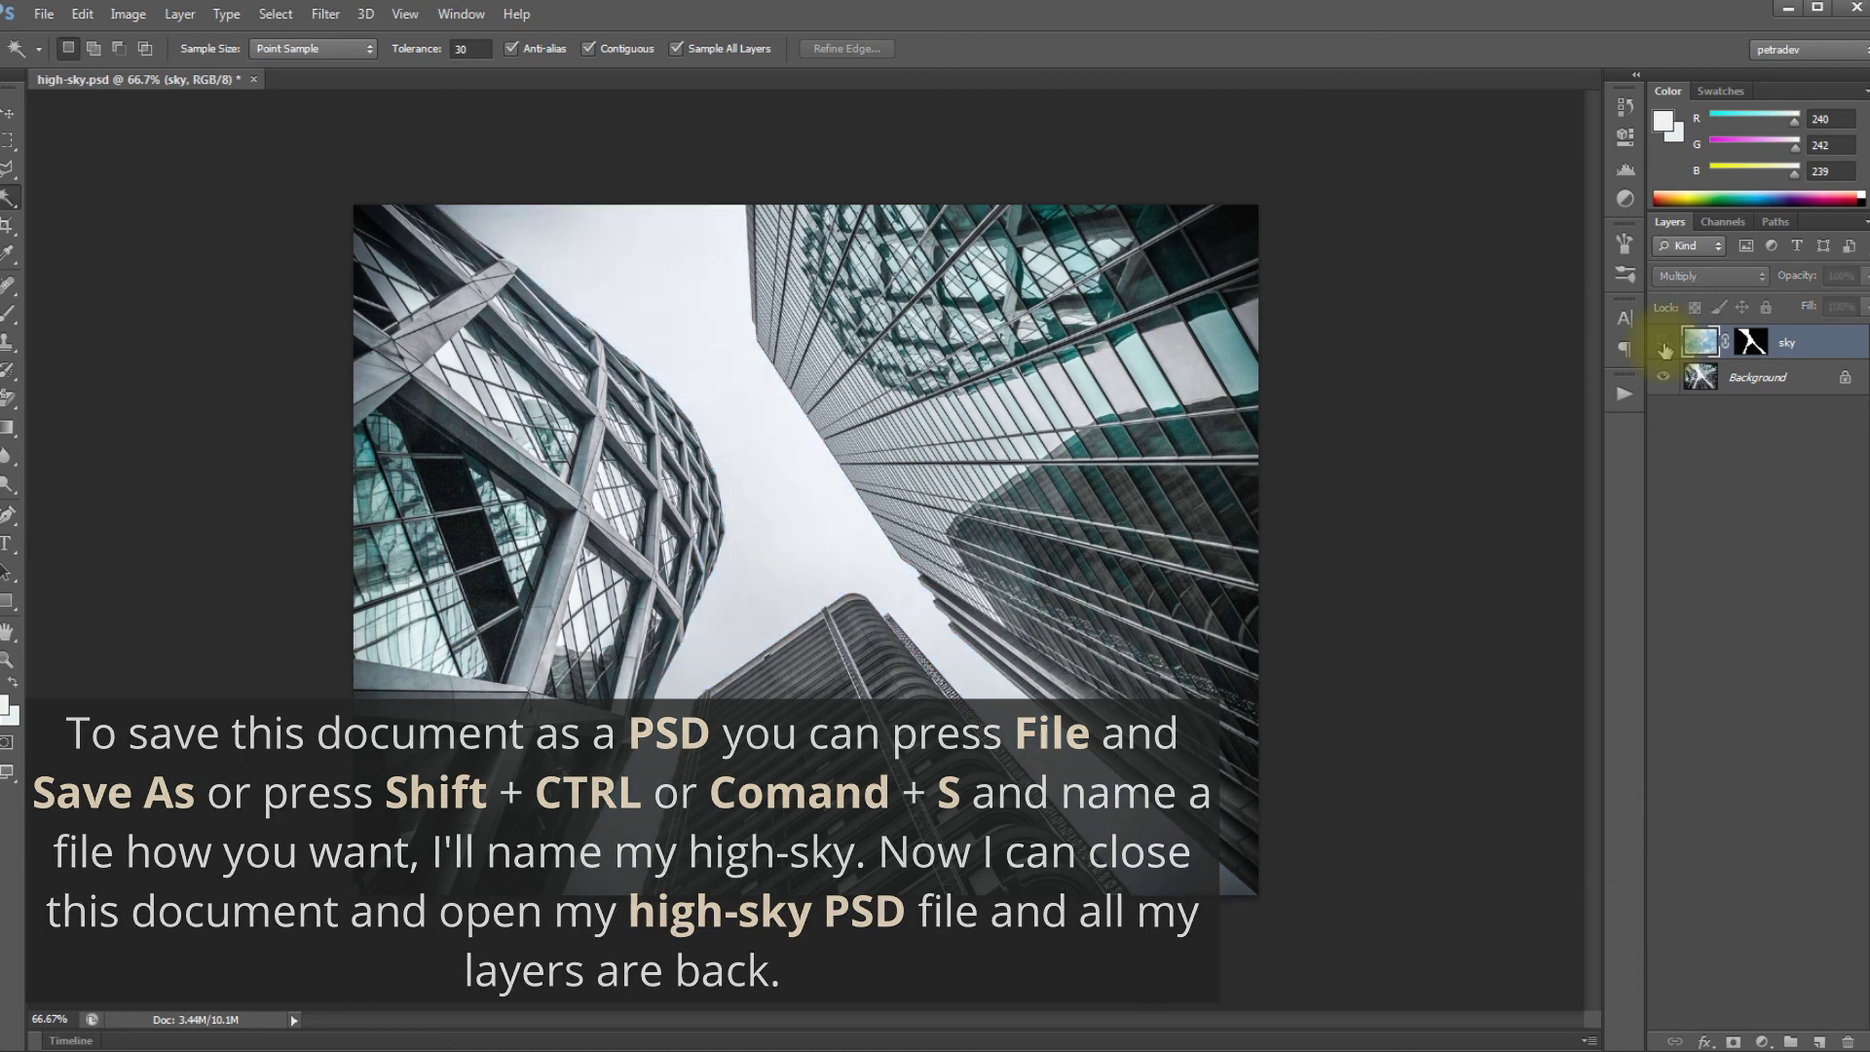
click(1664, 343)
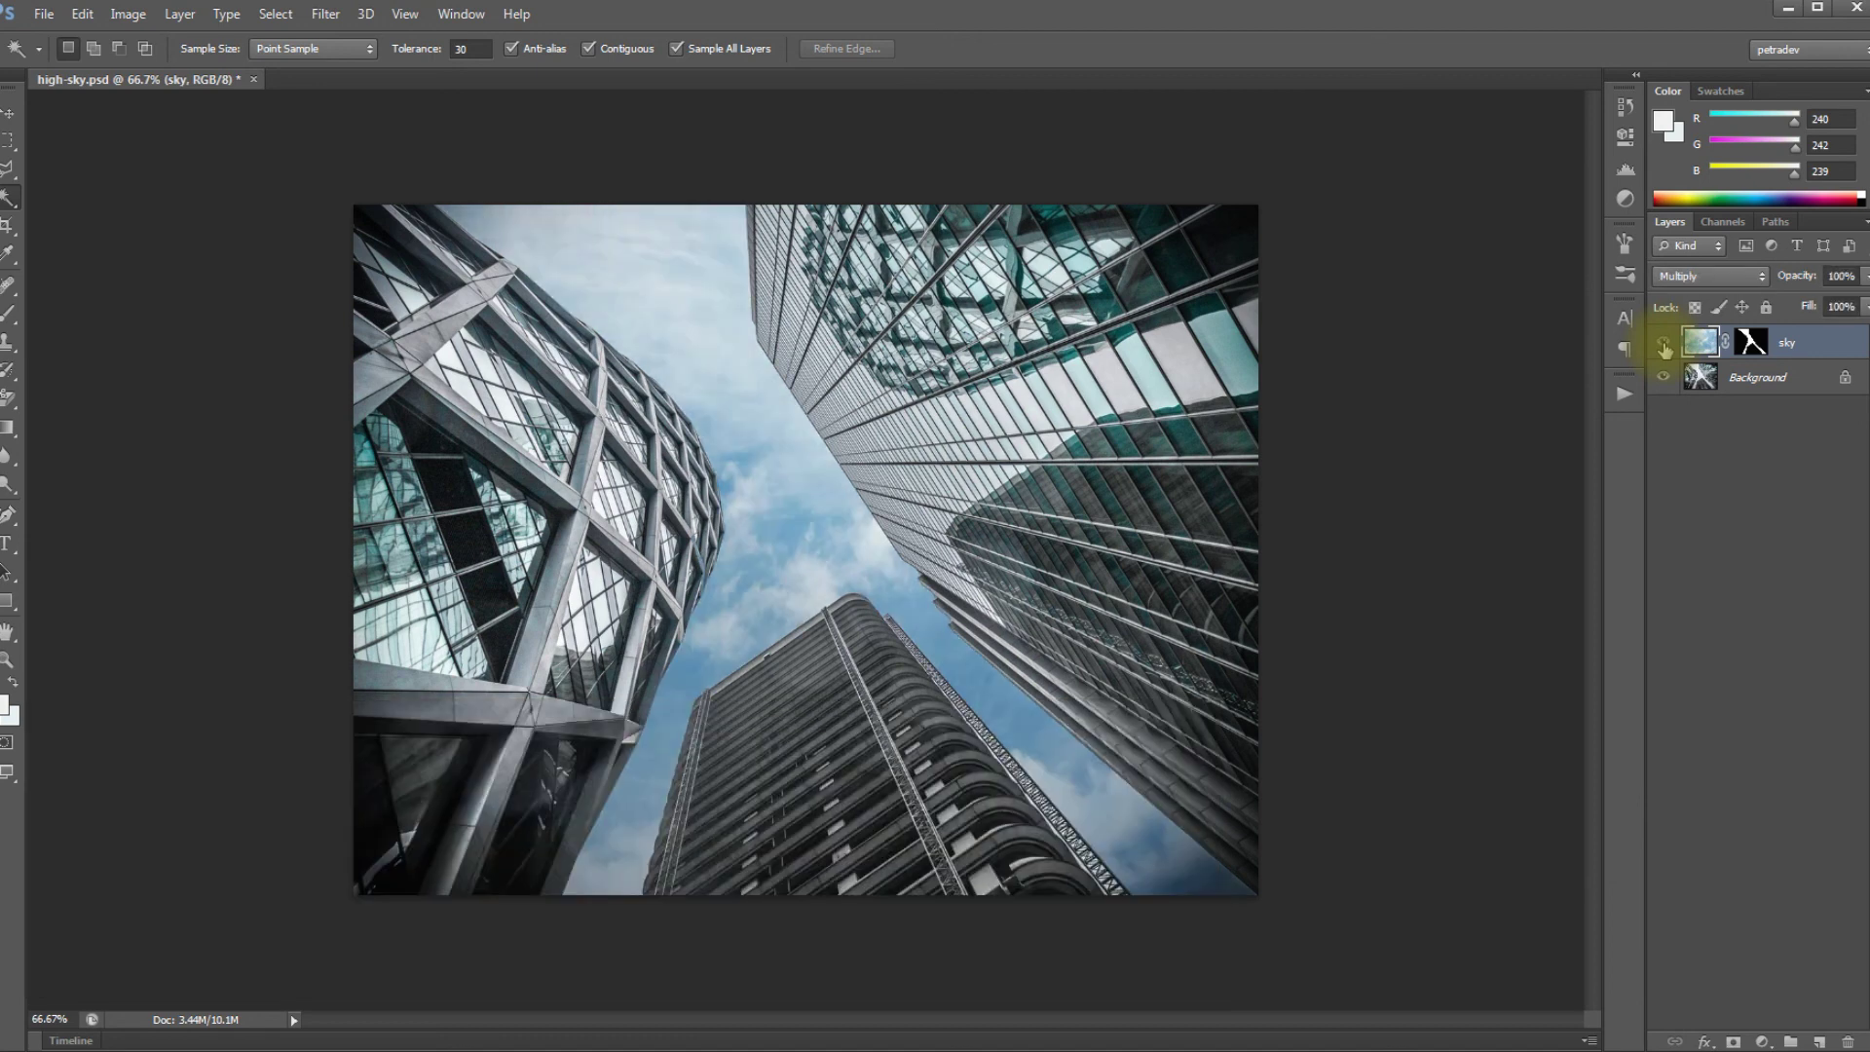